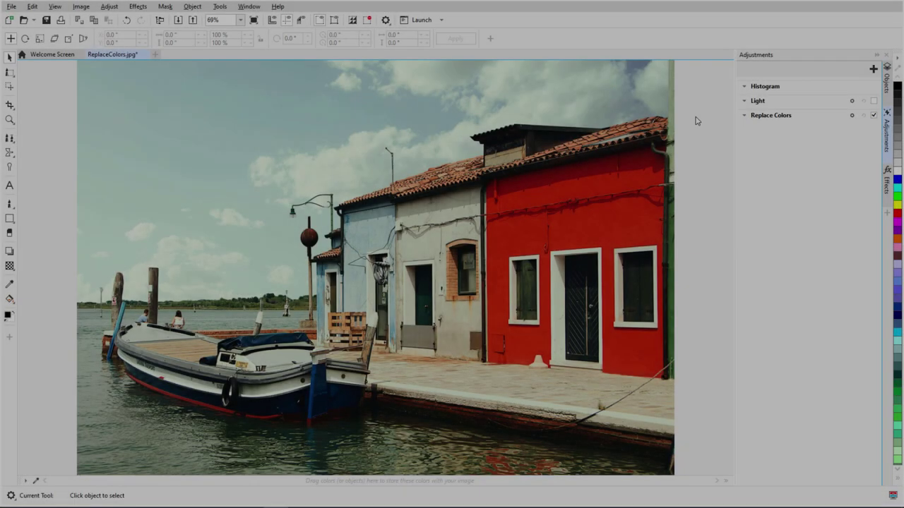
# Expand the Replace Colors adjustment on ReplaceColors.jpg and show its extra options
pyautogui.click(744, 115)
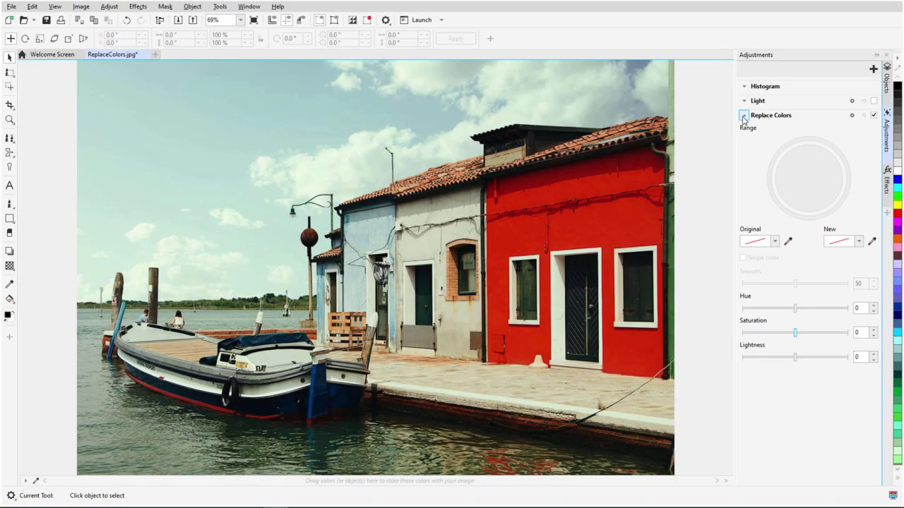
pyautogui.click(851, 116)
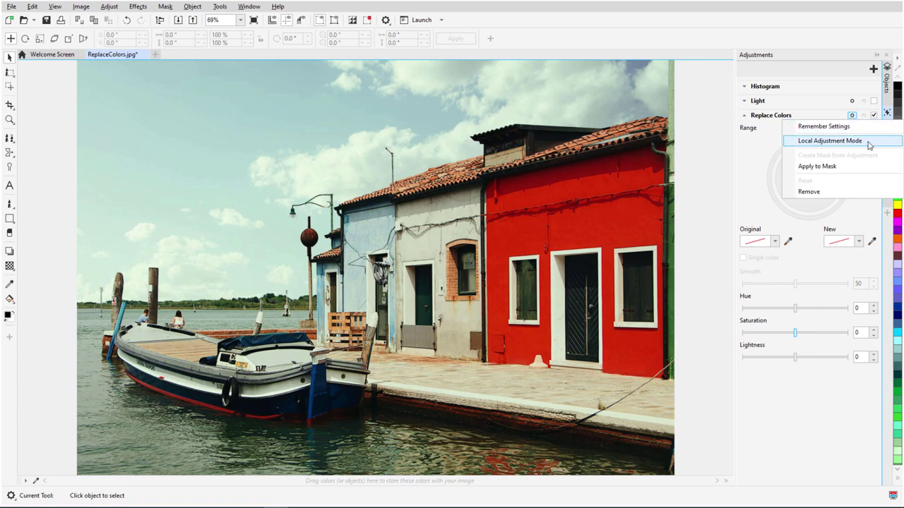
# In Local Adjustment Mode, map the red wall colour to purple and brush it across the wall
pyautogui.click(869, 144)
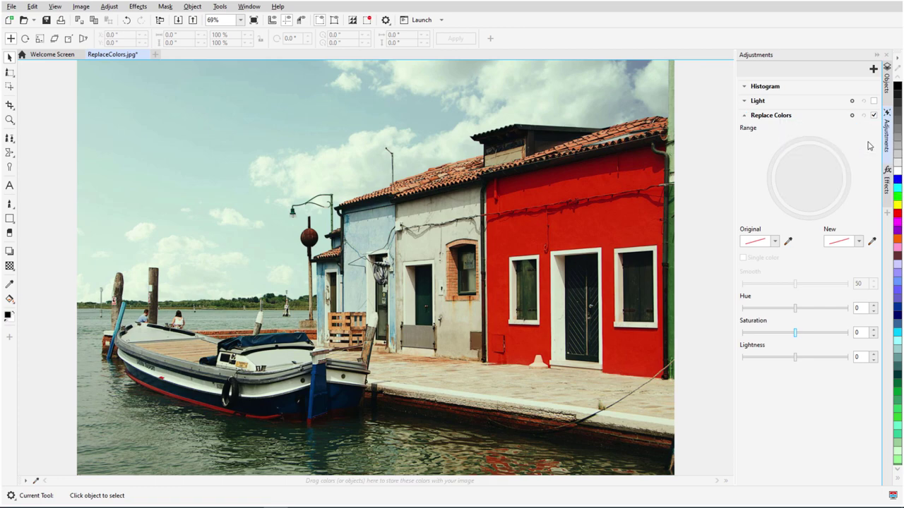
pyautogui.click(787, 243)
pyautogui.click(605, 240)
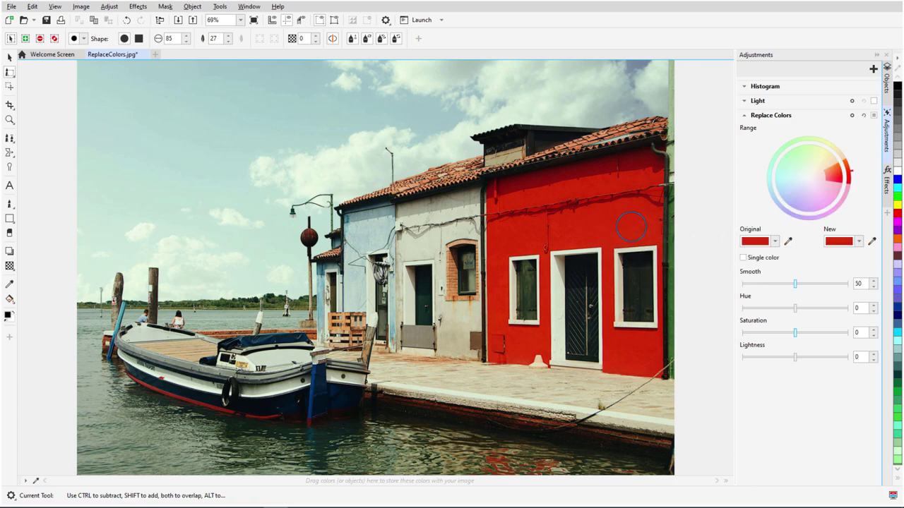
pyautogui.click(859, 242)
pyautogui.click(840, 361)
pyautogui.click(832, 318)
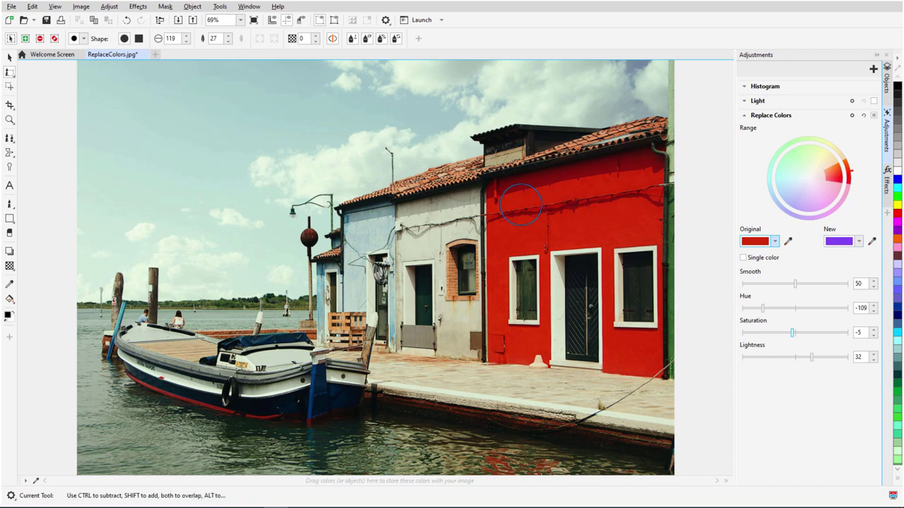
pyautogui.moveTo(492, 202)
pyautogui.mouseDown()
pyautogui.moveTo(652, 163)
pyautogui.moveTo(623, 209)
pyautogui.moveTo(522, 217)
pyautogui.moveTo(505, 240)
pyautogui.moveTo(504, 331)
pyautogui.moveTo(541, 336)
pyautogui.moveTo(528, 277)
pyautogui.moveTo(587, 260)
pyautogui.moveTo(600, 348)
pyautogui.moveTo(650, 368)
pyautogui.moveTo(650, 228)
pyautogui.moveTo(590, 233)
pyautogui.moveTo(662, 202)
pyautogui.moveTo(586, 237)
pyautogui.moveTo(621, 276)
pyautogui.mouseUp()
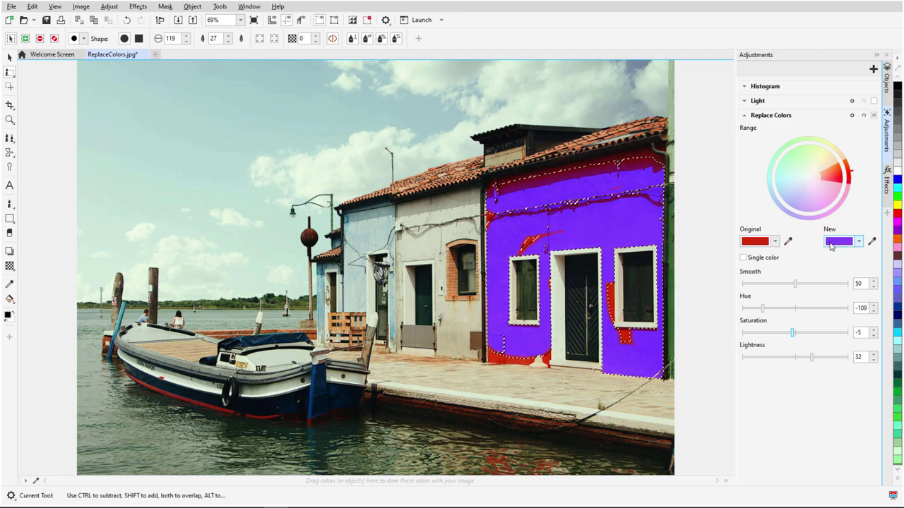
# Set Smooth to 84, Saturation to 19 and Lightness to 42
pyautogui.click(830, 283)
pyautogui.click(806, 332)
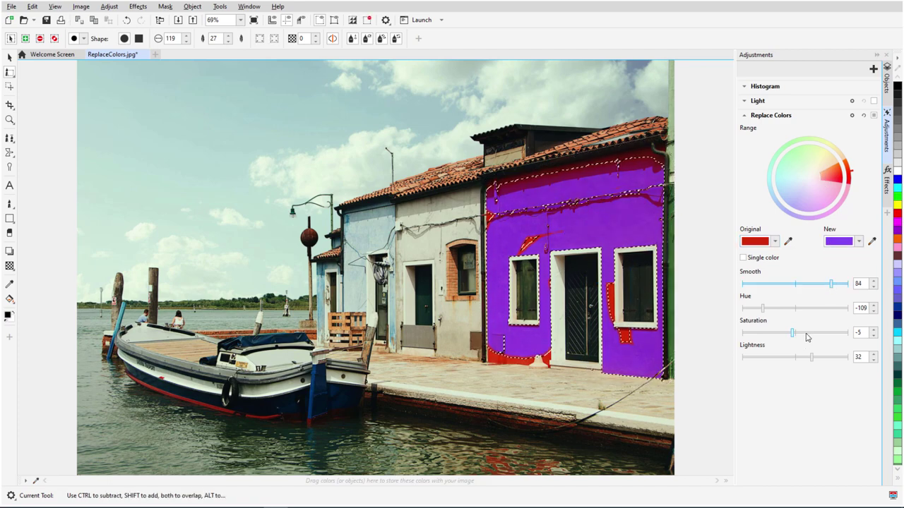
pyautogui.click(817, 357)
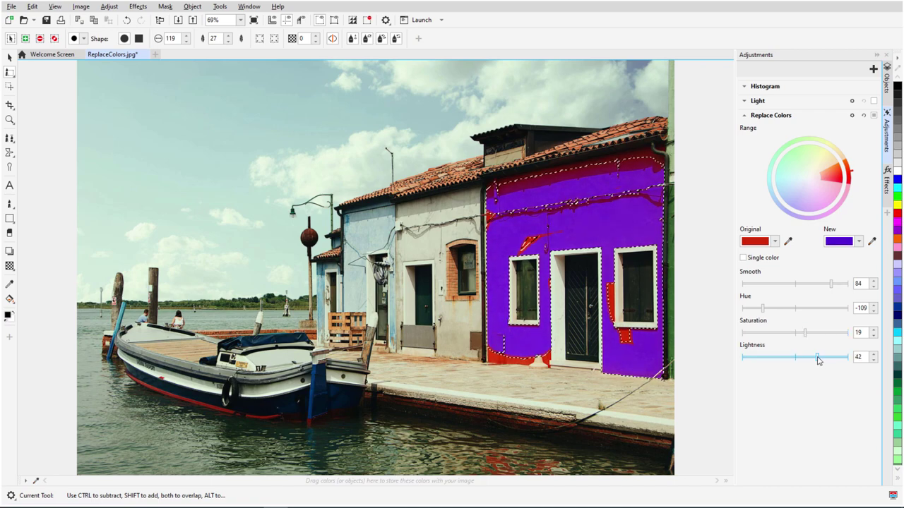
# Toggle the recolouring to compare, hide the Mask Marquee, and brush purple over the remaining red patches
pyautogui.click(875, 116)
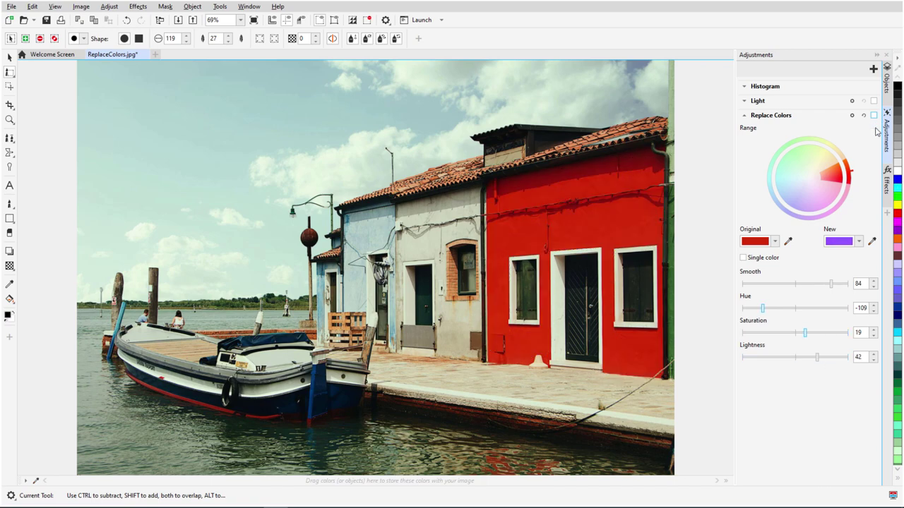
pyautogui.click(875, 117)
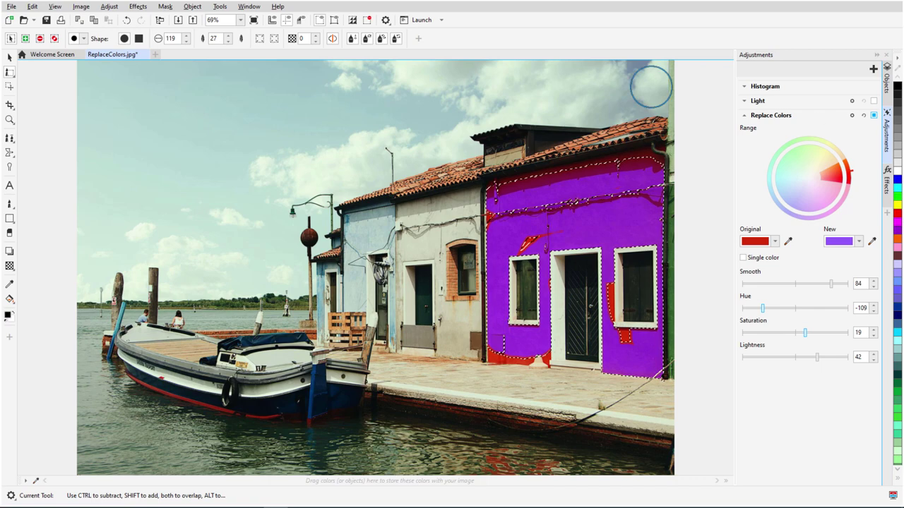
pyautogui.click(167, 7)
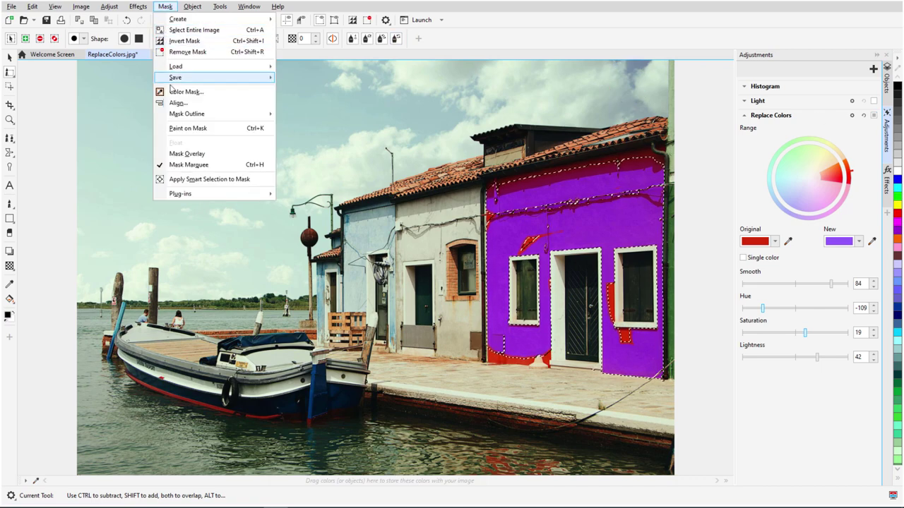
pyautogui.click(189, 166)
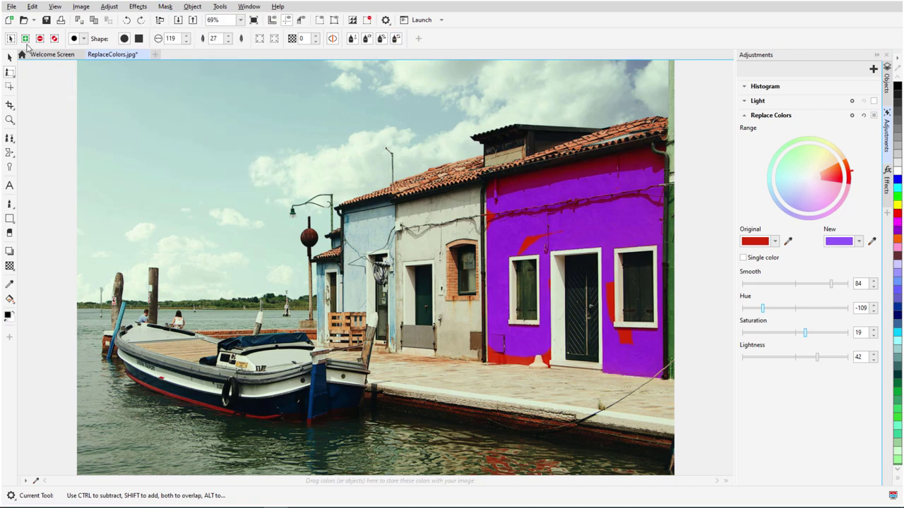
pyautogui.moveTo(475, 205)
pyautogui.mouseDown()
pyautogui.moveTo(541, 238)
pyautogui.moveTo(516, 265)
pyautogui.moveTo(506, 353)
pyautogui.moveTo(591, 345)
pyautogui.moveTo(618, 329)
pyautogui.moveTo(629, 210)
pyautogui.mouseUp()
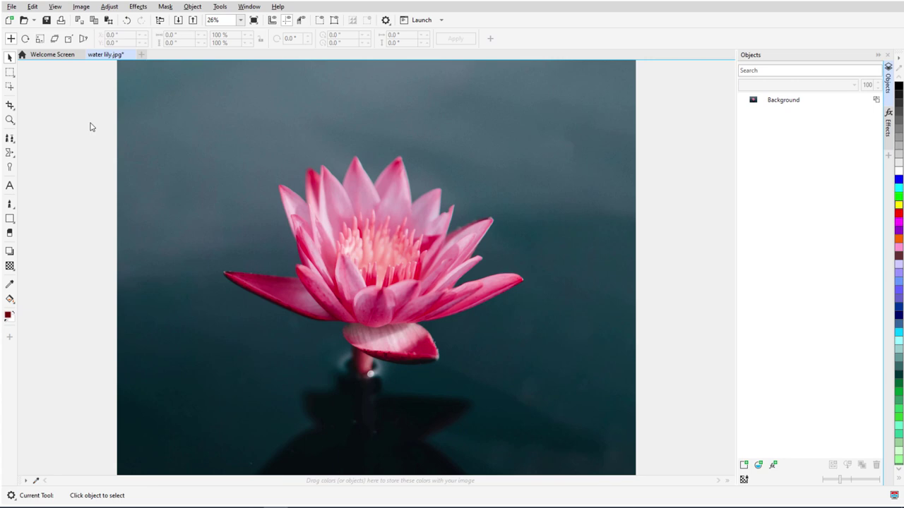
# Show the Adjustments docker beside the water lily image from the docker checklist
pyautogui.click(248, 7)
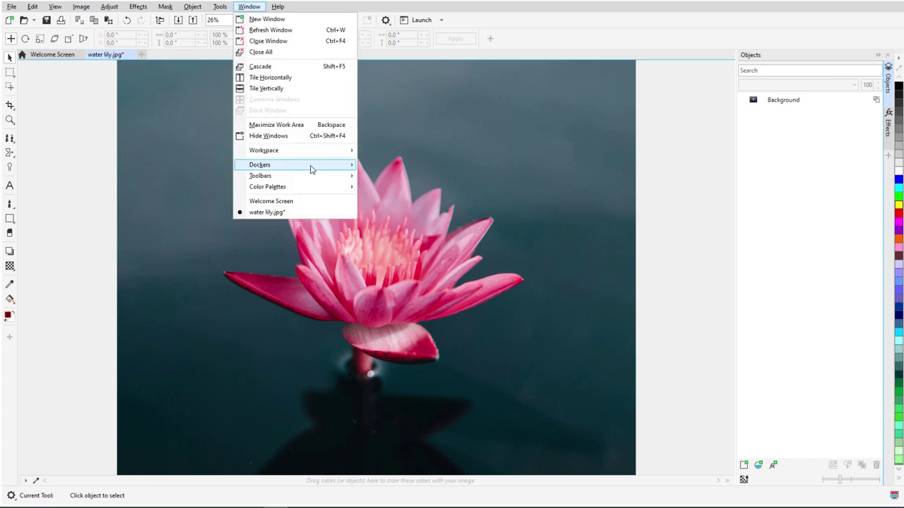
pyautogui.moveTo(308, 167)
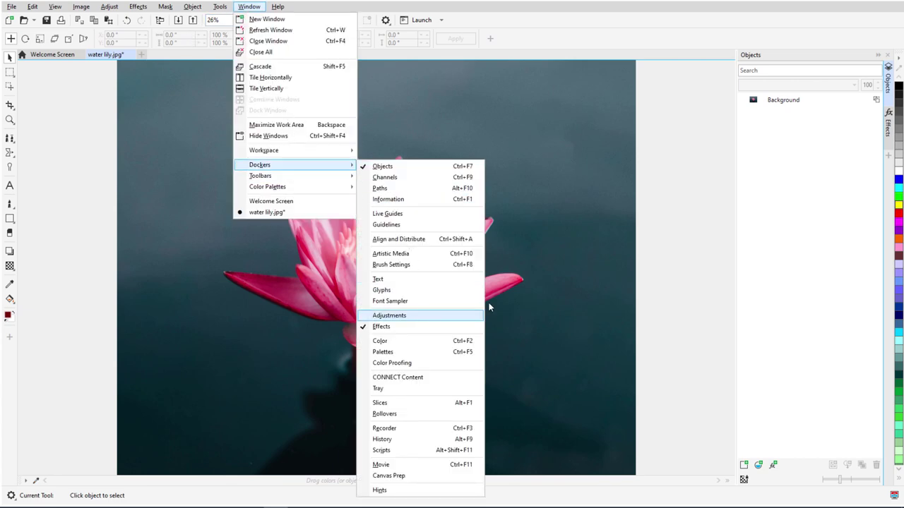
pyautogui.click(488, 307)
pyautogui.click(888, 155)
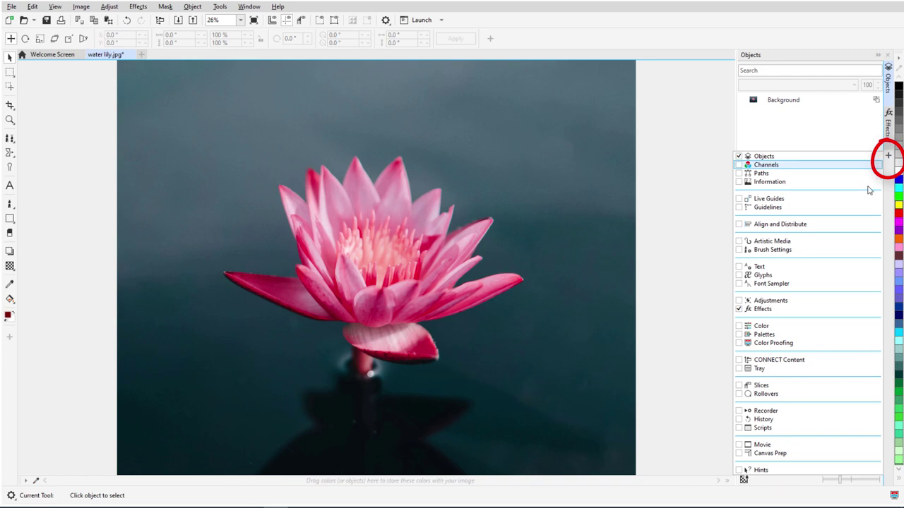
pyautogui.click(744, 303)
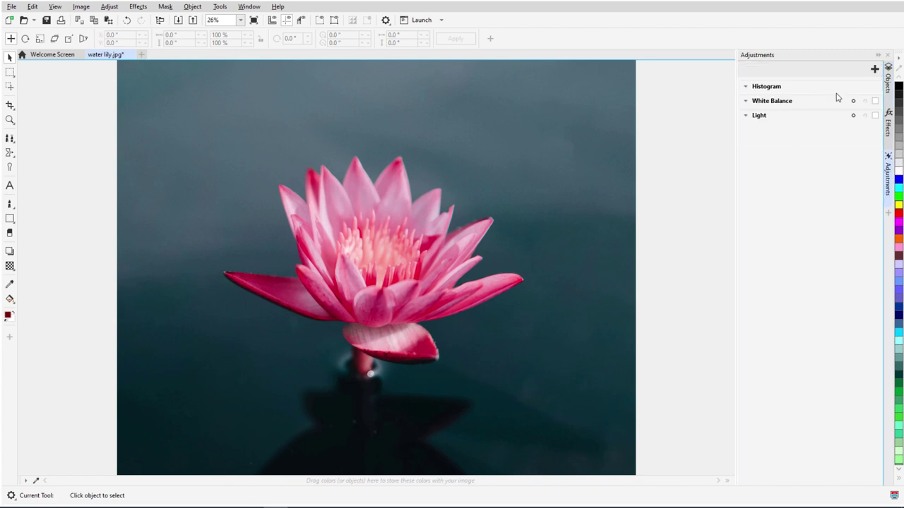
# Add a Replace Colors adjustment mapping the lily's deep red to light cyan #41E4F0
pyautogui.click(875, 70)
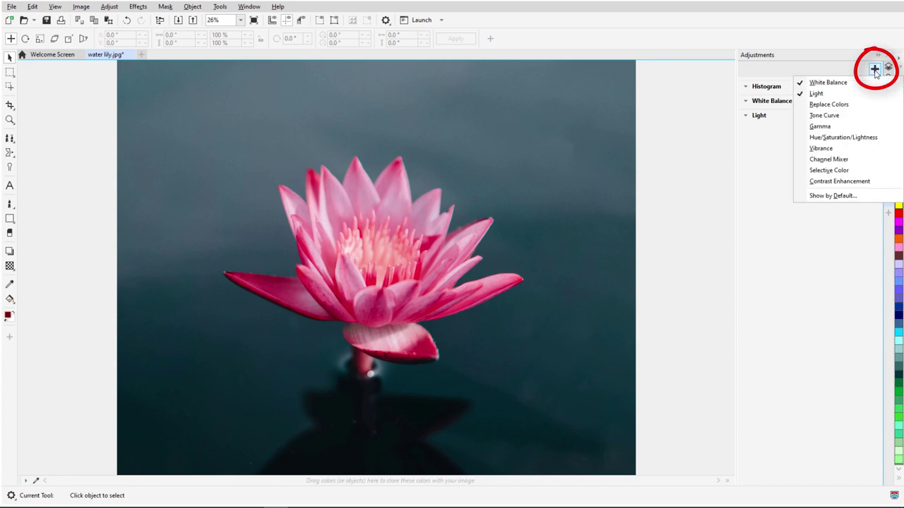
pyautogui.click(866, 105)
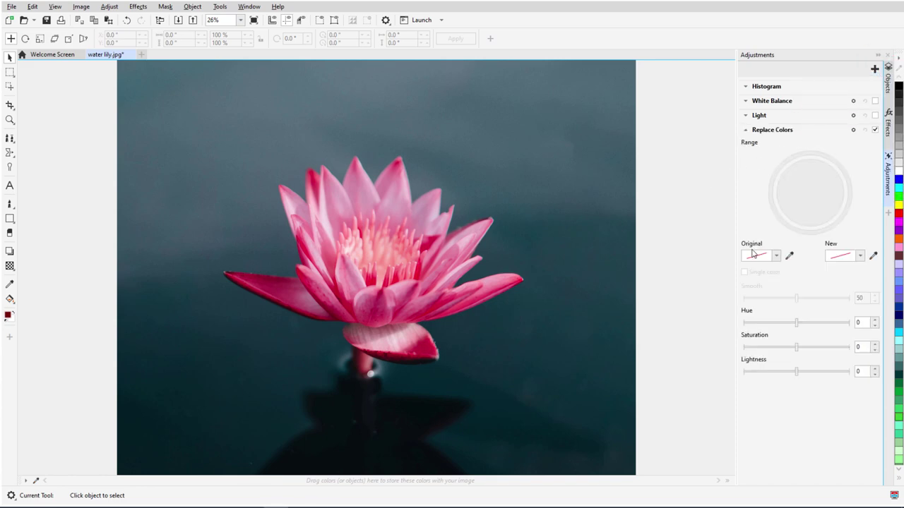
pyautogui.click(788, 255)
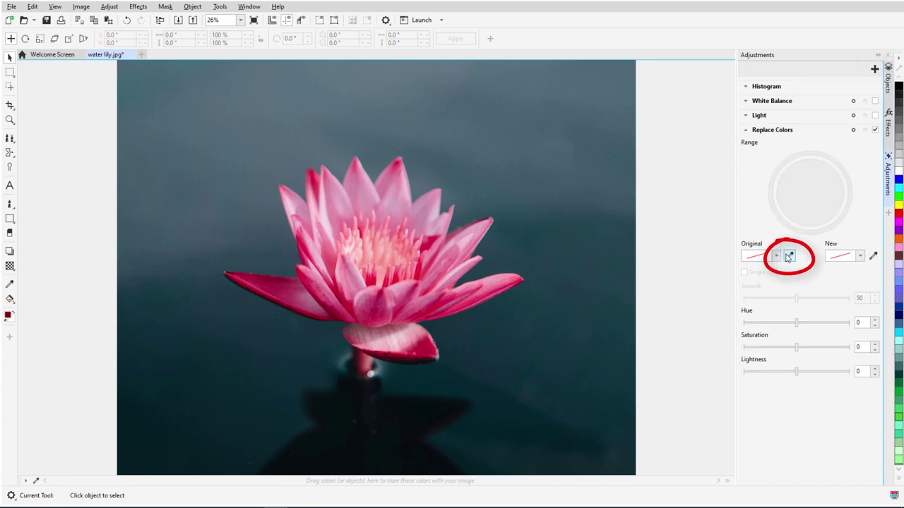
pyautogui.click(431, 338)
pyautogui.click(860, 255)
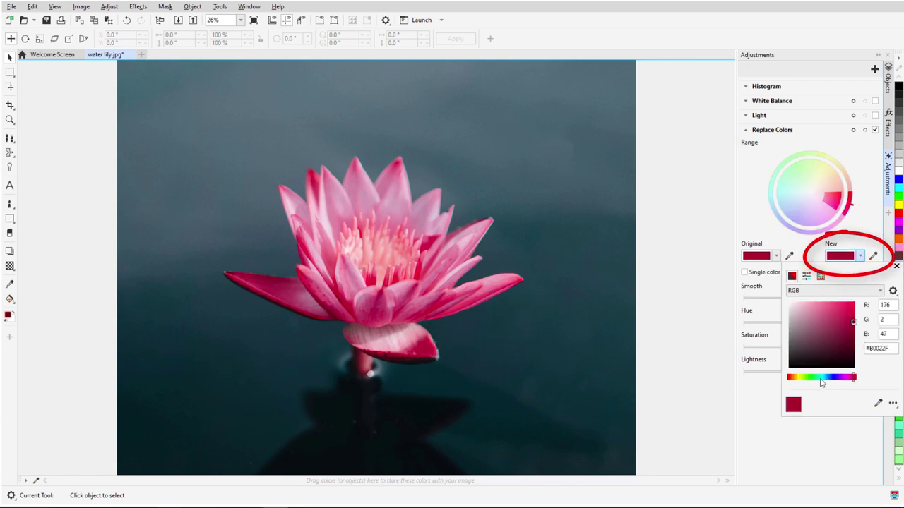
pyautogui.click(823, 378)
pyautogui.click(837, 308)
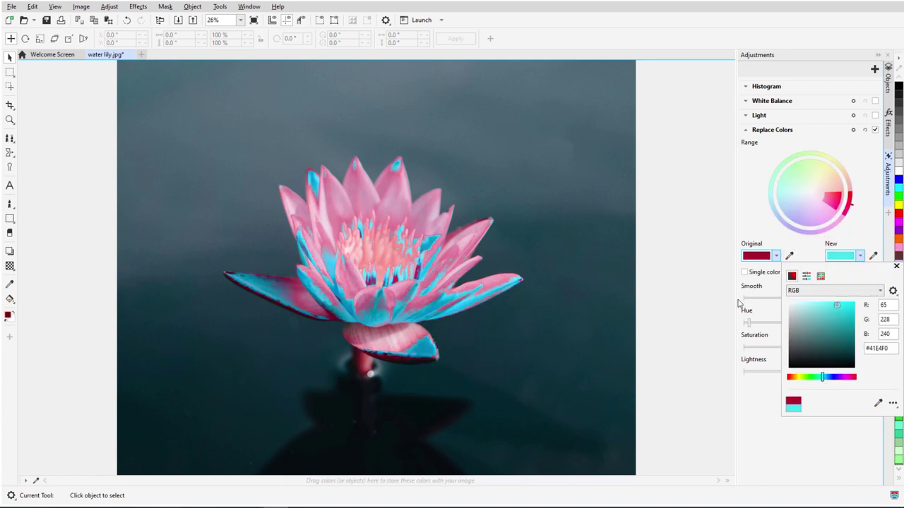
pyautogui.click(712, 308)
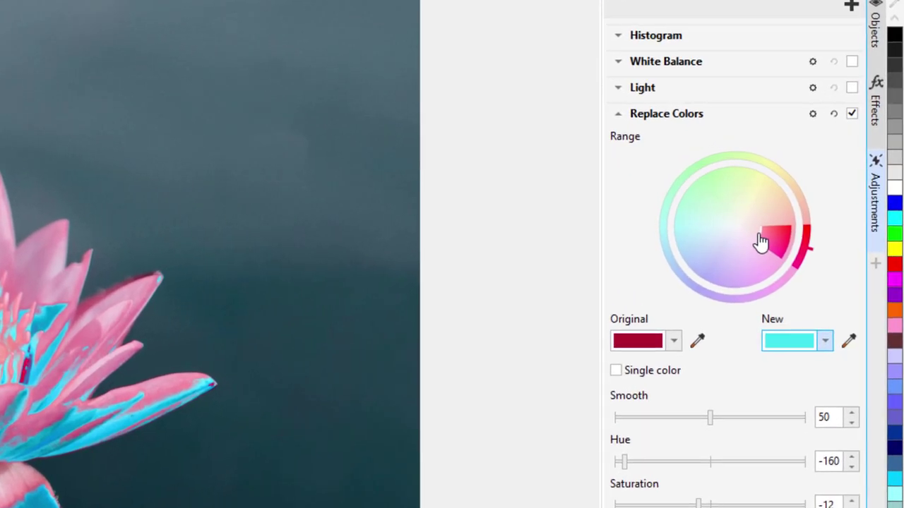
# Narrow the Range wedge on the colour wheel and rotate it onto the red arc
pyautogui.moveTo(761, 242); pyautogui.dragTo(787, 248)
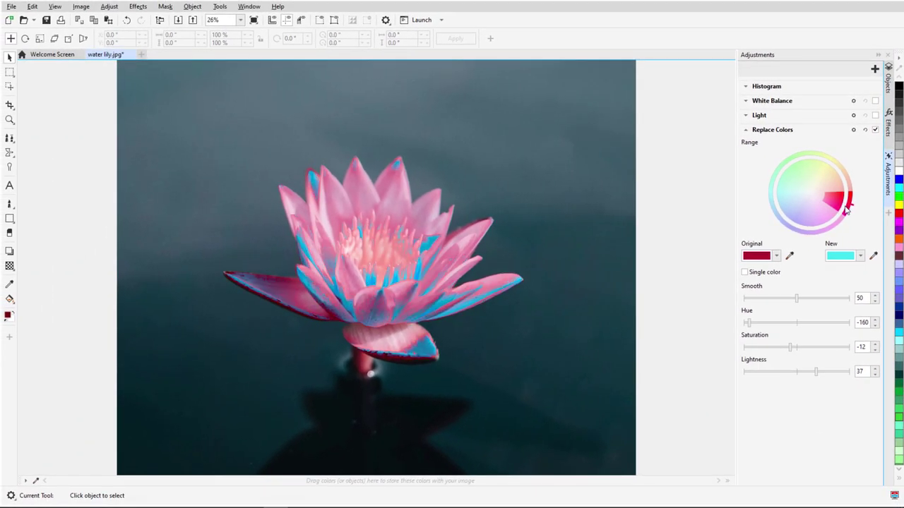
pyautogui.moveTo(847, 209)
pyautogui.mouseDown()
pyautogui.moveTo(802, 200)
pyautogui.moveTo(851, 209)
pyautogui.mouseUp()
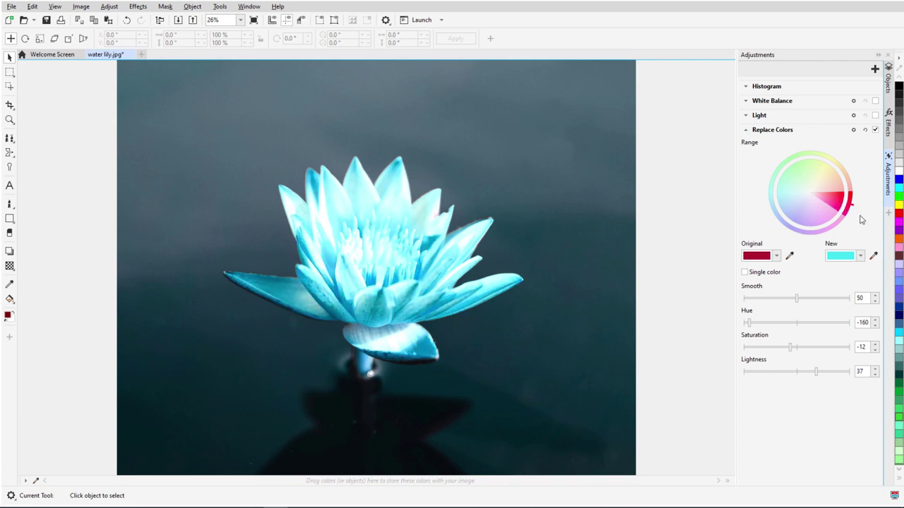
pyautogui.moveTo(856, 210)
pyautogui.mouseDown()
pyautogui.moveTo(849, 182)
pyautogui.moveTo(854, 191)
pyautogui.mouseUp()
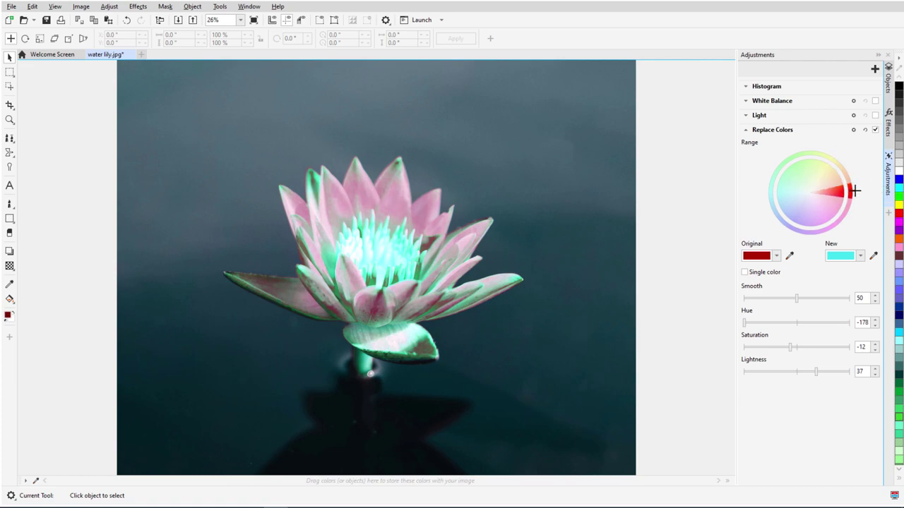
# Set Replace Colors to Smooth 100, Hue -73, Saturation 11 and Lightness 18 for a purple-magenta lily
pyautogui.click(767, 298)
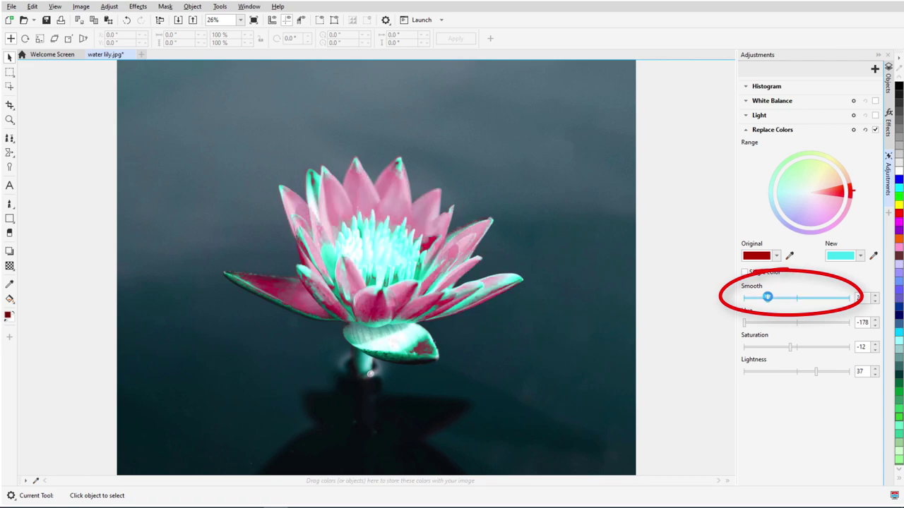
pyautogui.moveTo(767, 298); pyautogui.dragTo(851, 299)
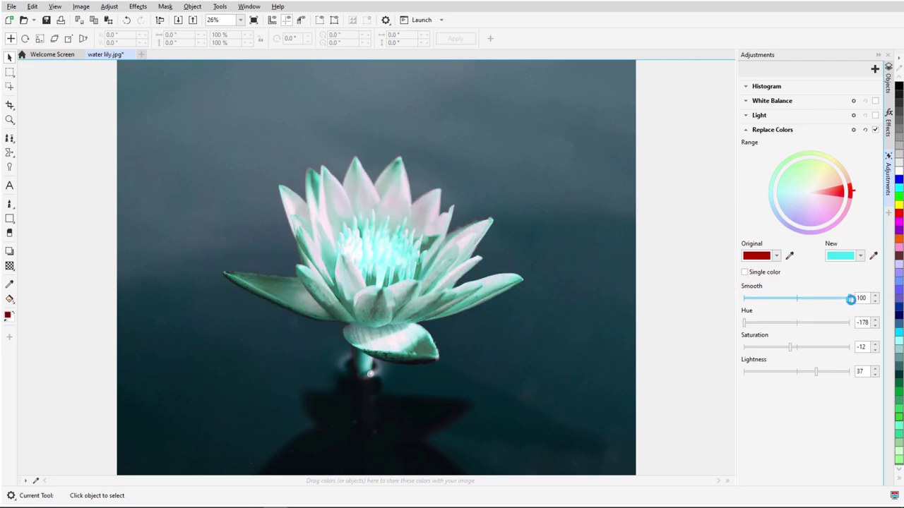
pyautogui.click(774, 323)
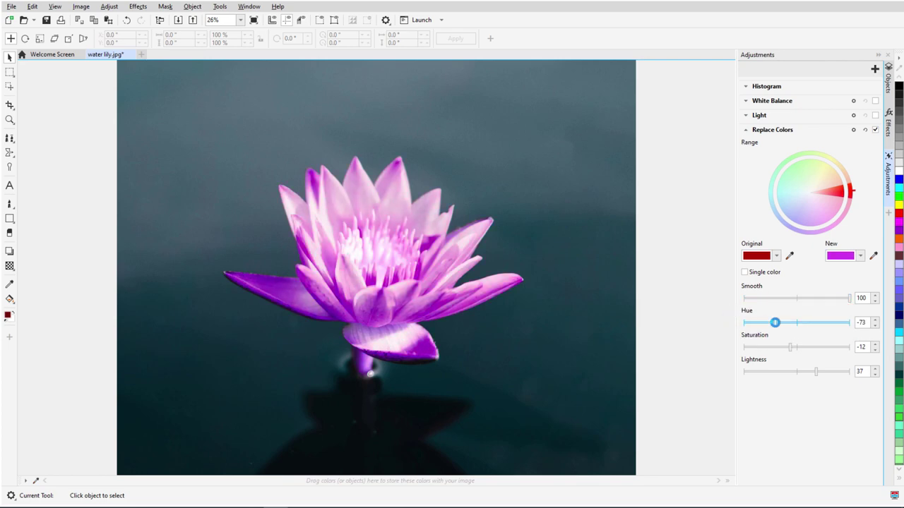
pyautogui.click(802, 347)
pyautogui.moveTo(812, 372); pyautogui.dragTo(805, 372)
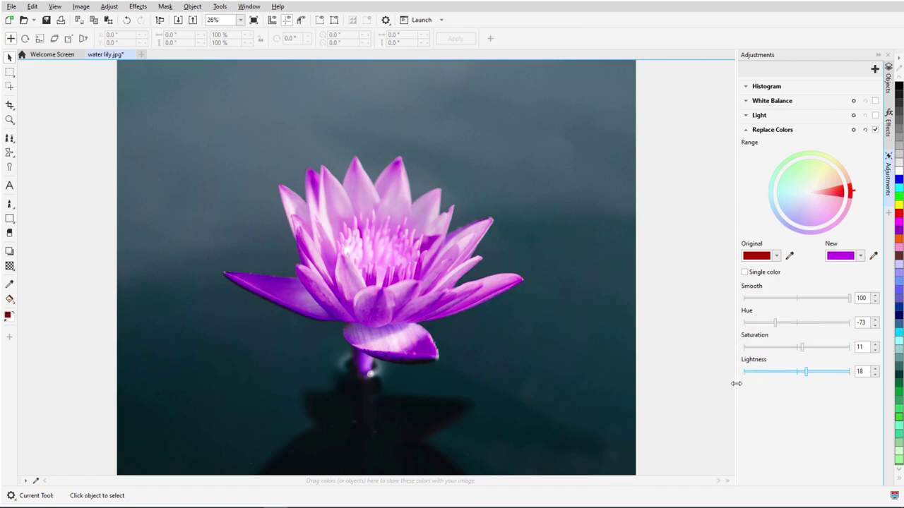
# Toggle Replace Colors to compare, then set Light to brightness 21, contrast -15, intensity 28
pyautogui.click(876, 130)
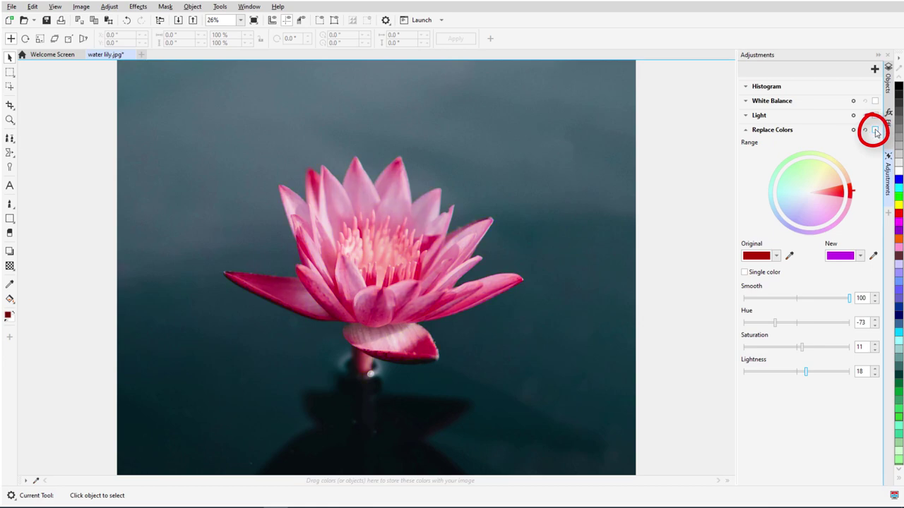
pyautogui.click(876, 130)
pyautogui.click(745, 116)
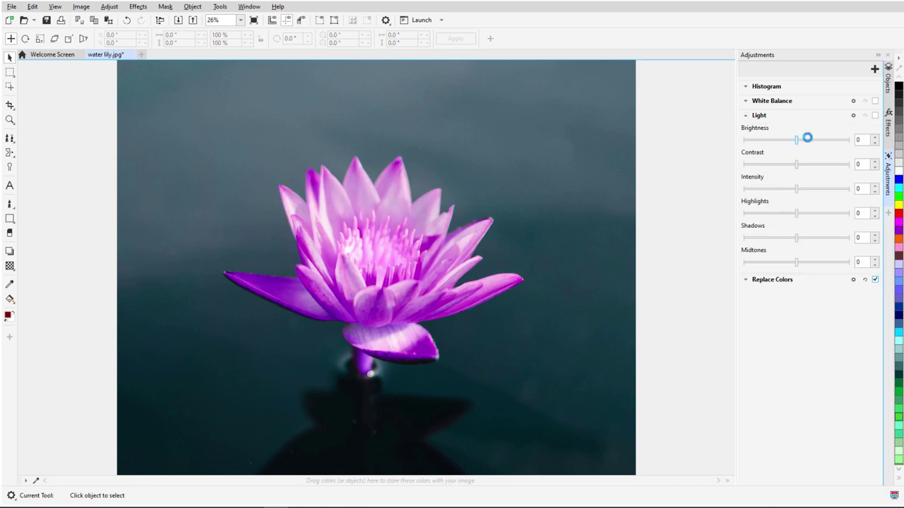
pyautogui.click(807, 139)
pyautogui.click(789, 164)
pyautogui.click(811, 188)
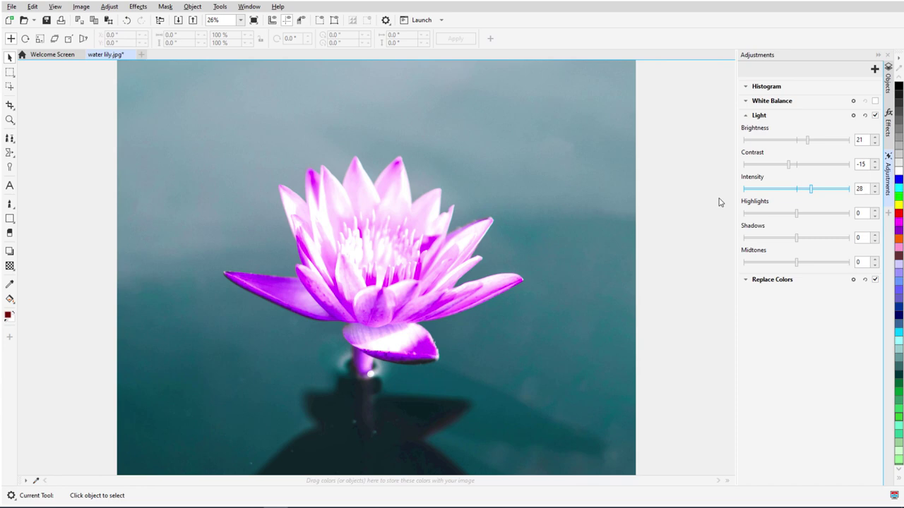
# In the effects list, compare the Light effect, move it below Replace Colors, then delete it
pyautogui.click(888, 124)
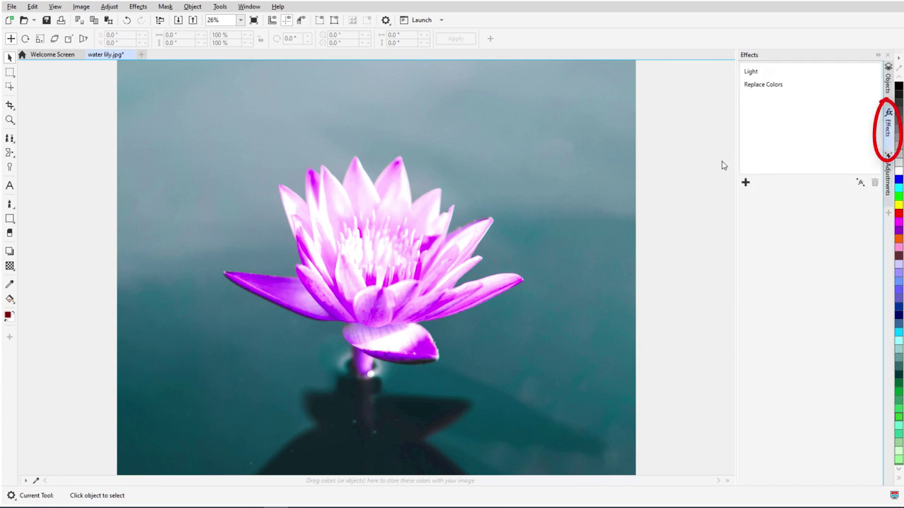
pyautogui.click(874, 72)
pyautogui.click(874, 72)
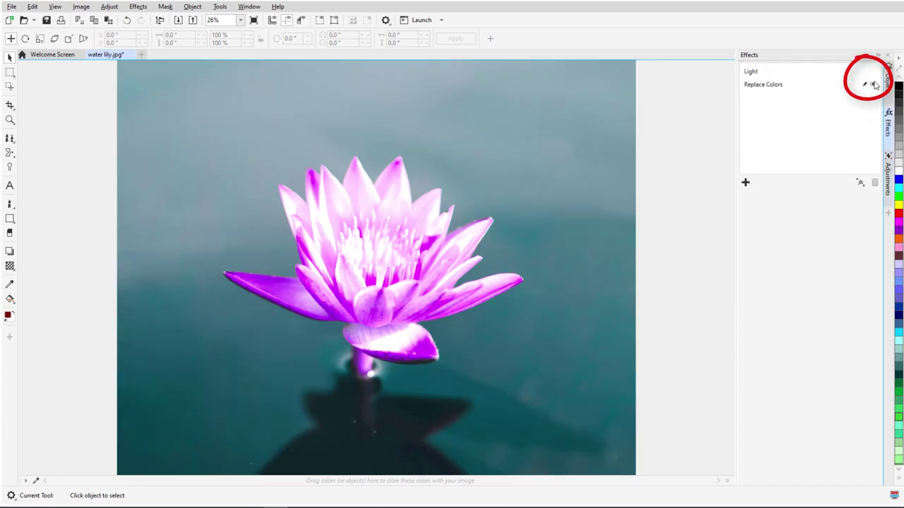
pyautogui.moveTo(751, 71); pyautogui.dragTo(769, 88)
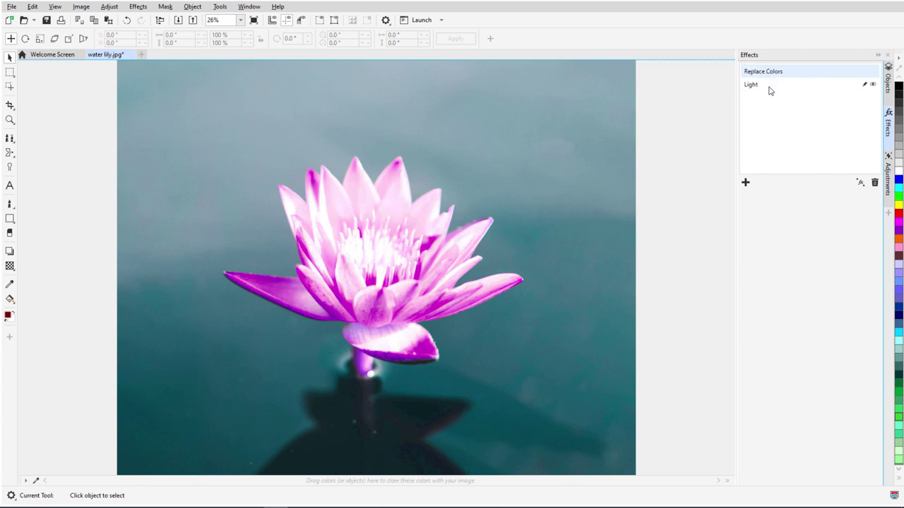
pyautogui.press('Delete')
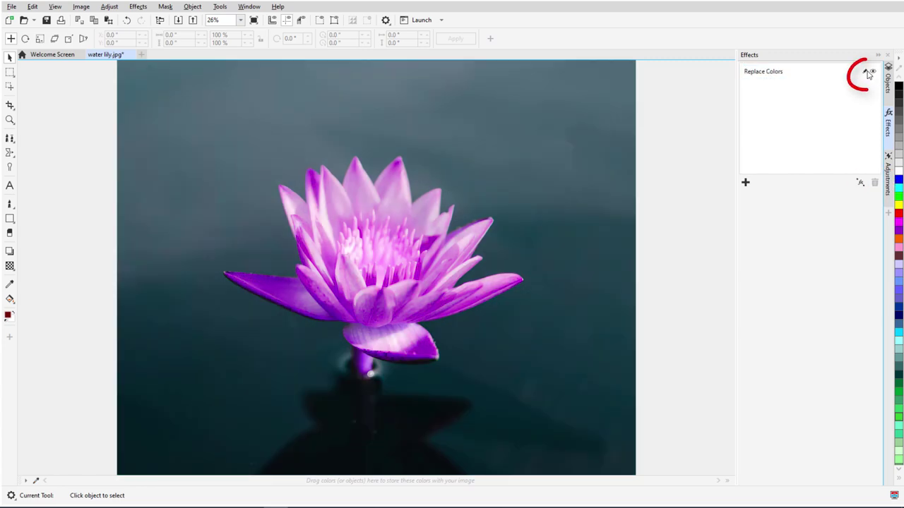
# Move the Replace Colors range onto the teal water, turning the background purple at Hue 85
pyautogui.click(865, 73)
pyautogui.moveTo(551, 209)
pyautogui.mouseDown()
pyautogui.moveTo(482, 188)
pyautogui.moveTo(472, 221)
pyautogui.moveTo(482, 240)
pyautogui.moveTo(457, 246)
pyautogui.mouseUp()
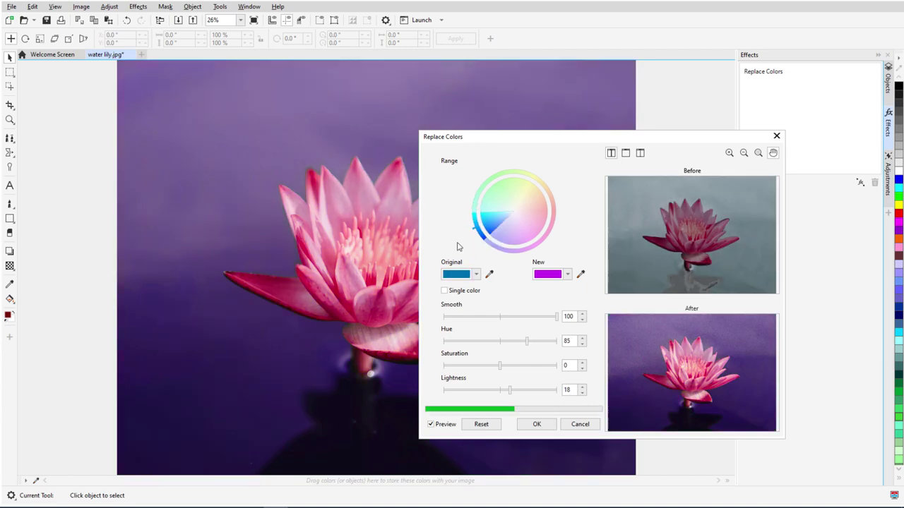
pyautogui.click(545, 426)
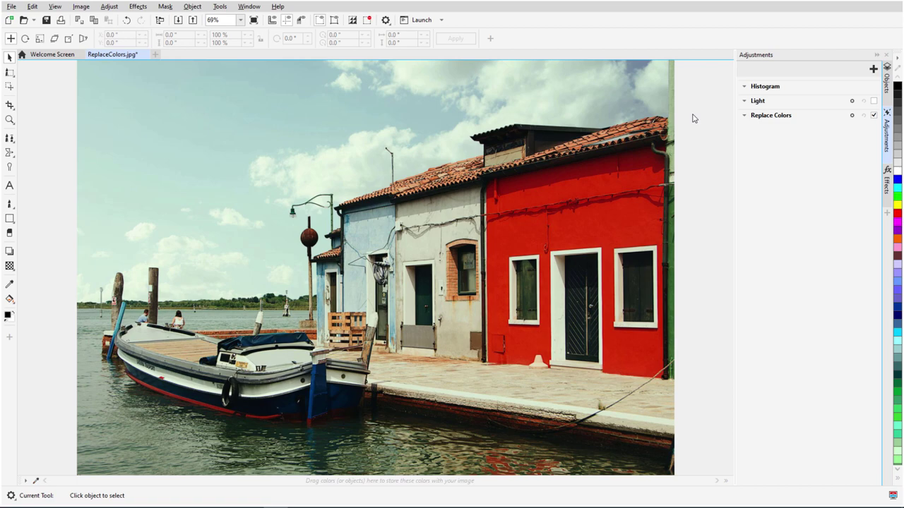
# Expand the building photo's Replace Colors and switch it to Local Adjustment Mode
pyautogui.click(744, 116)
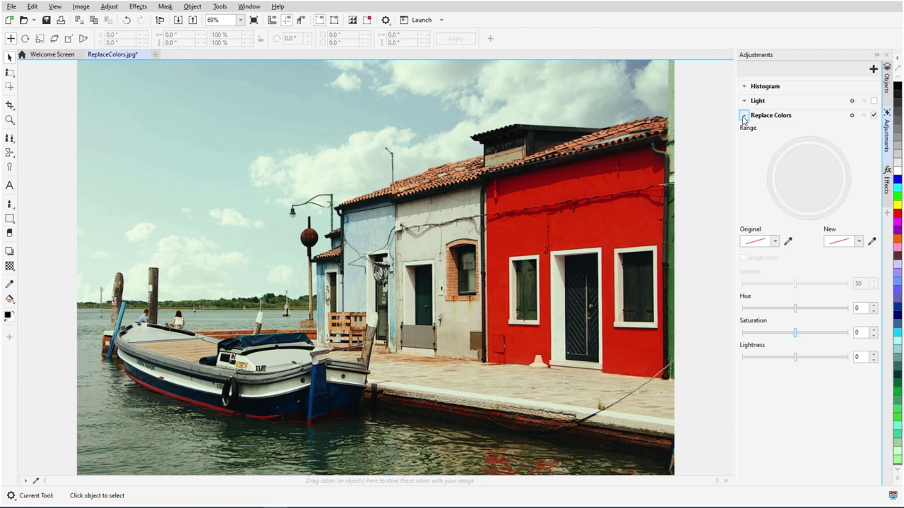
pyautogui.click(852, 116)
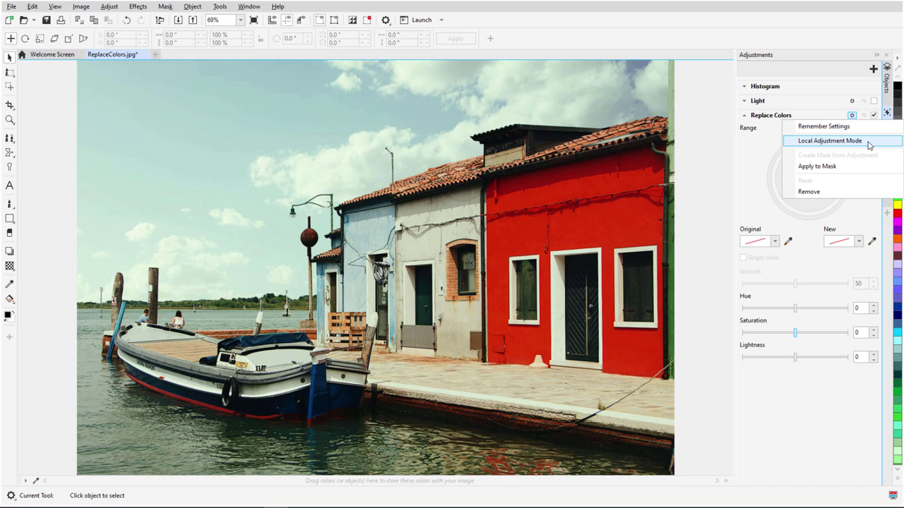
pyautogui.click(869, 146)
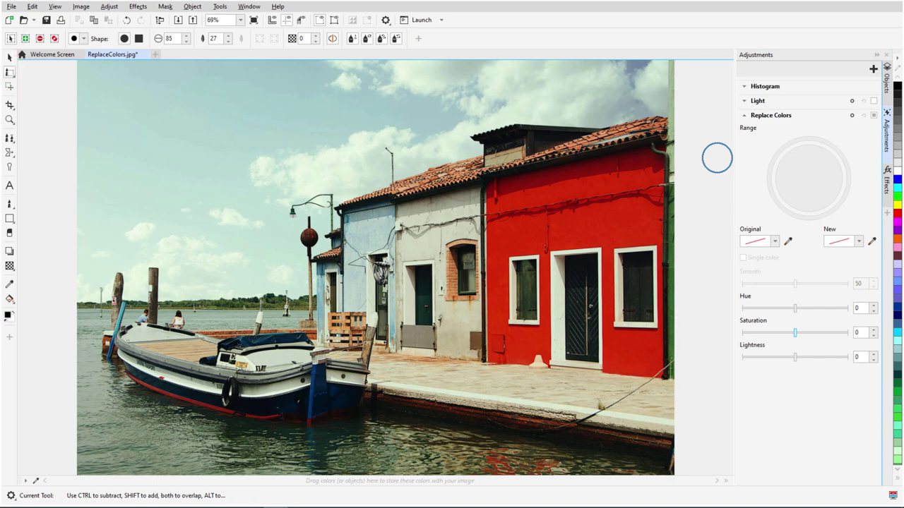
# Sample the red wall as Original, pick purple as New, and paint the wall with a 119 brush
pyautogui.click(788, 241)
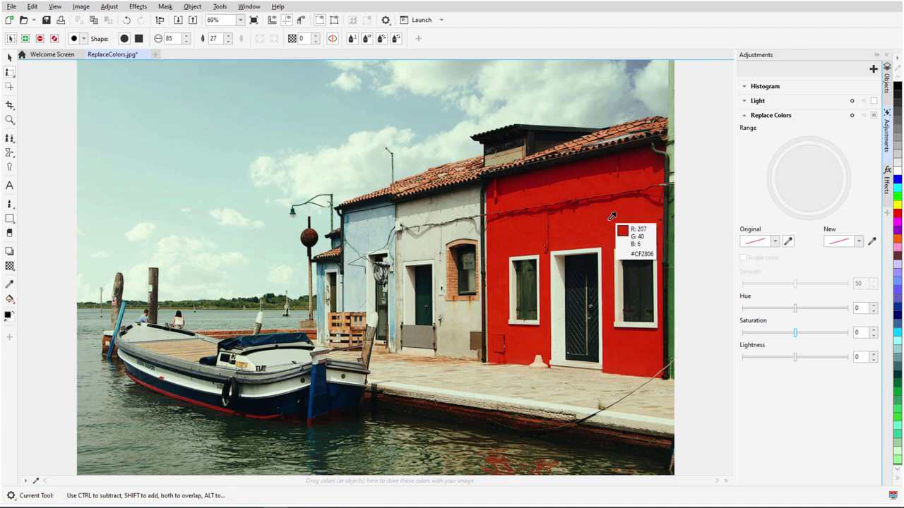
pyautogui.click(609, 219)
pyautogui.click(859, 241)
pyautogui.click(838, 362)
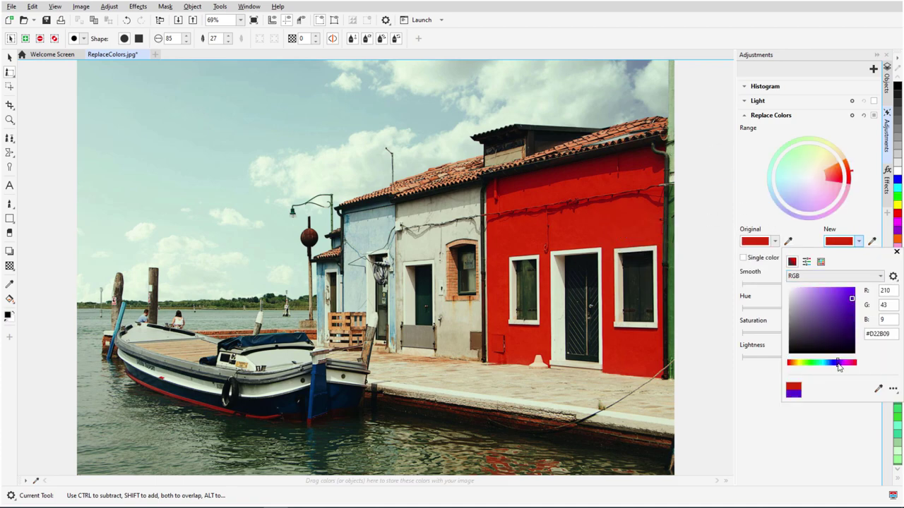
pyautogui.click(835, 290)
pyautogui.click(719, 284)
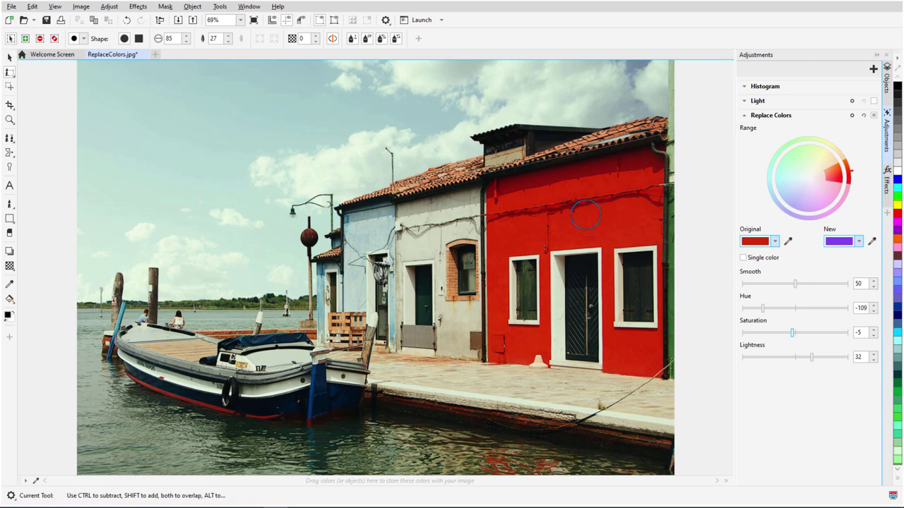
pyautogui.moveTo(585, 215); pyautogui.dragTo(585, 214)
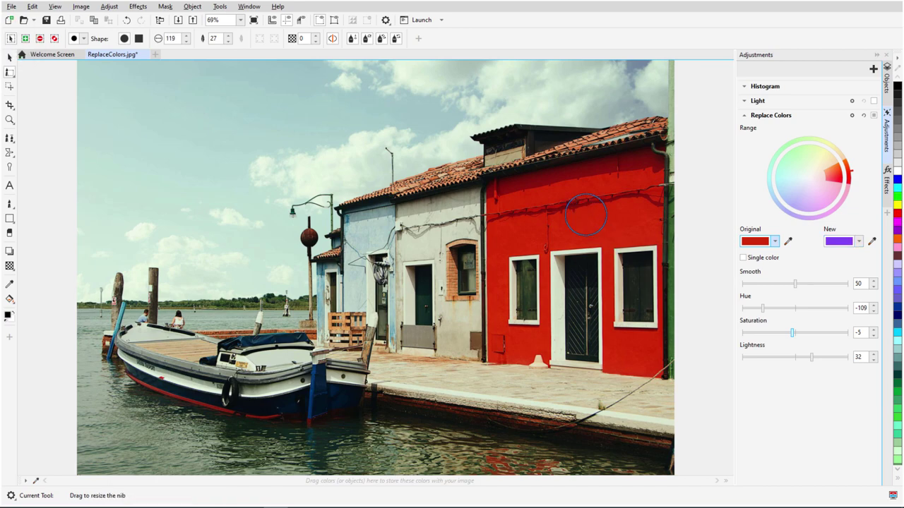
pyautogui.moveTo(503, 196)
pyautogui.mouseDown()
pyautogui.moveTo(632, 161)
pyautogui.moveTo(653, 179)
pyautogui.moveTo(622, 209)
pyautogui.moveTo(519, 215)
pyautogui.moveTo(497, 257)
pyautogui.moveTo(504, 330)
pyautogui.moveTo(539, 336)
pyautogui.moveTo(534, 306)
pyautogui.moveTo(555, 253)
pyautogui.moveTo(586, 267)
pyautogui.moveTo(601, 349)
pyautogui.moveTo(644, 365)
pyautogui.moveTo(649, 228)
pyautogui.moveTo(591, 235)
pyautogui.moveTo(659, 204)
pyautogui.moveTo(617, 212)
pyautogui.moveTo(598, 253)
pyautogui.moveTo(609, 207)
pyautogui.mouseUp()
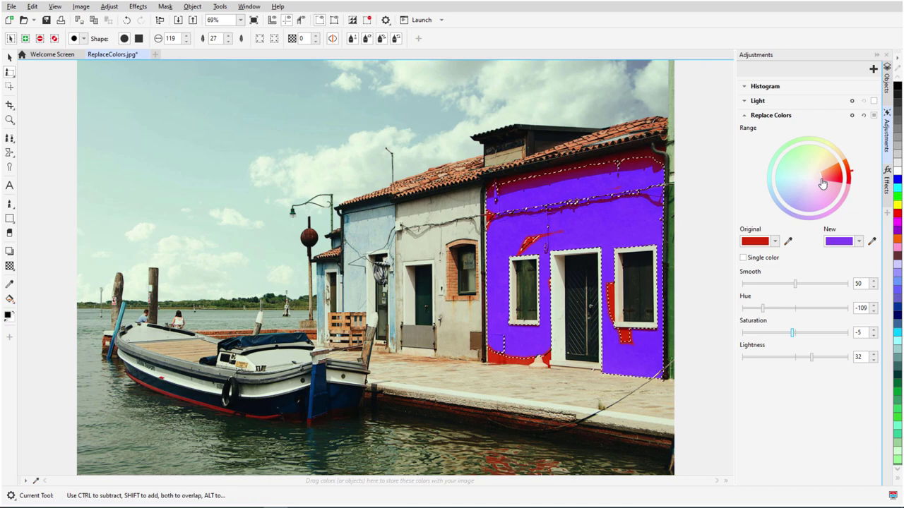
# Set the red-to-purple replacement to Smooth 84, Saturation 19 and Lightness 42, comparing before and after
pyautogui.click(830, 283)
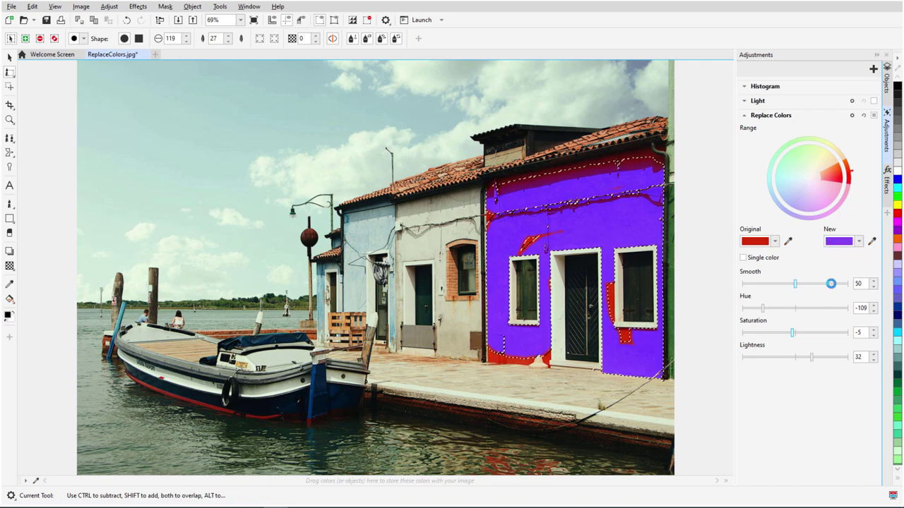
pyautogui.click(805, 333)
pyautogui.click(810, 357)
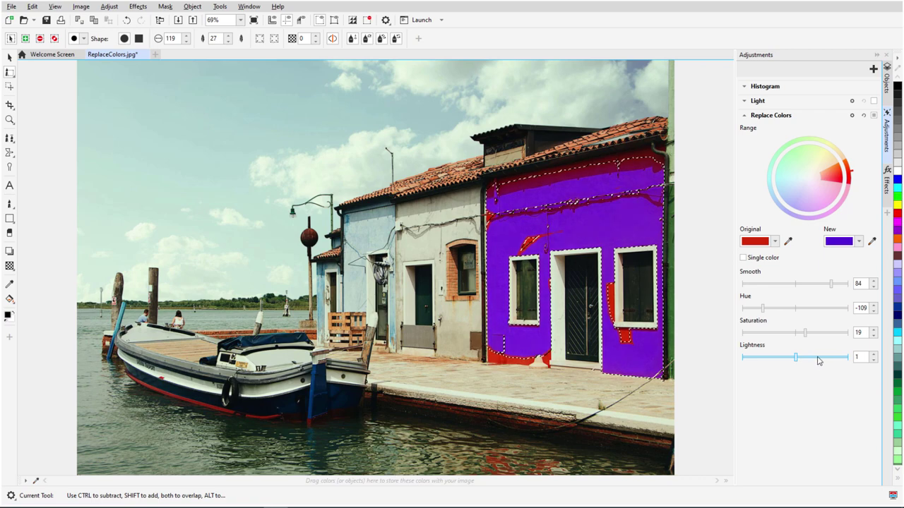
pyautogui.click(817, 357)
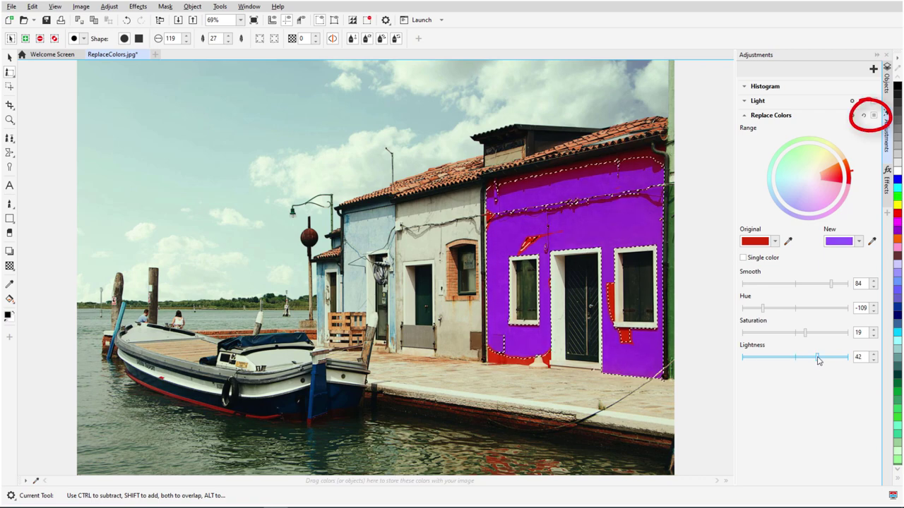
pyautogui.click(874, 116)
pyautogui.click(874, 116)
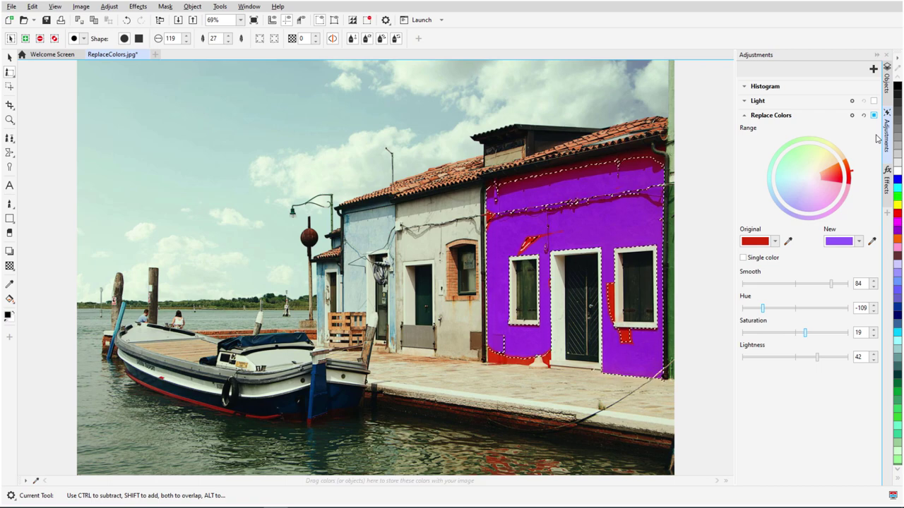
# Hide the mask marquee and brush additively over the leftover red wall patches to make them purple
pyautogui.click(165, 8)
pyautogui.click(188, 165)
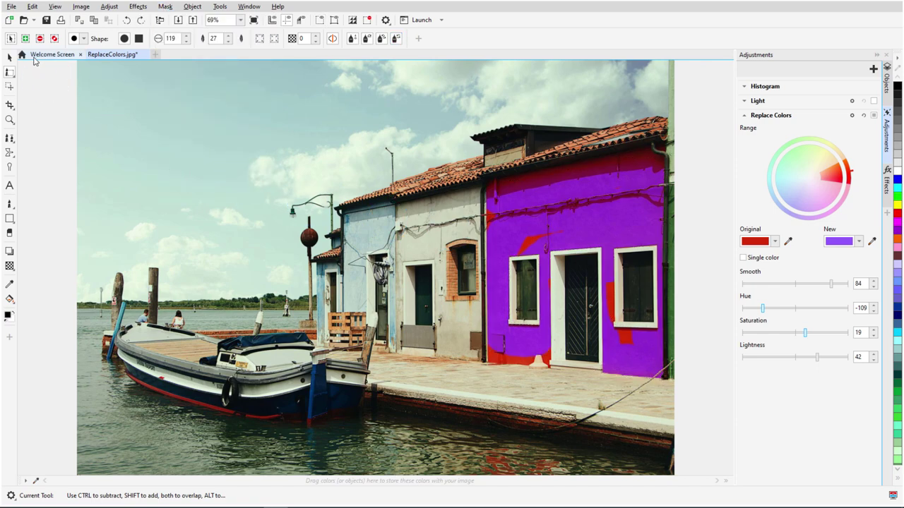
pyautogui.click(25, 39)
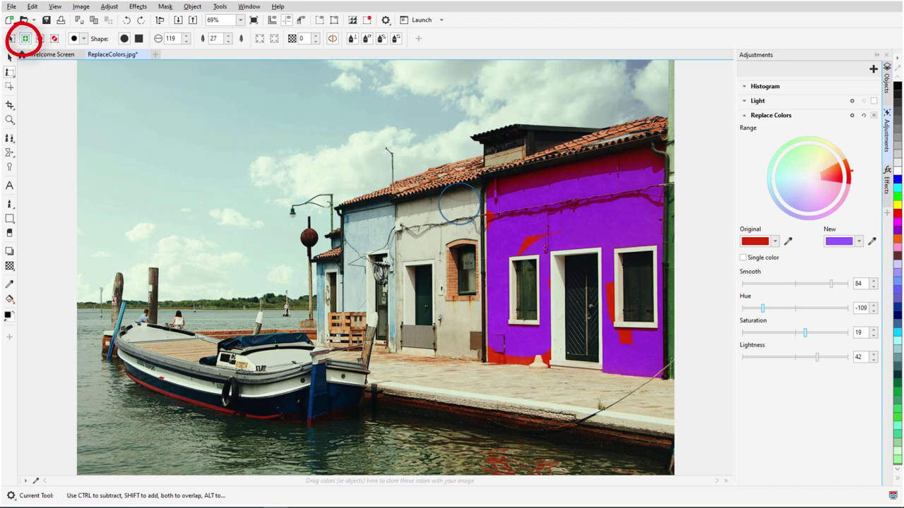
pyautogui.moveTo(533, 236)
pyautogui.mouseDown()
pyautogui.moveTo(499, 346)
pyautogui.moveTo(620, 343)
pyautogui.moveTo(604, 270)
pyautogui.moveTo(643, 194)
pyautogui.mouseUp()
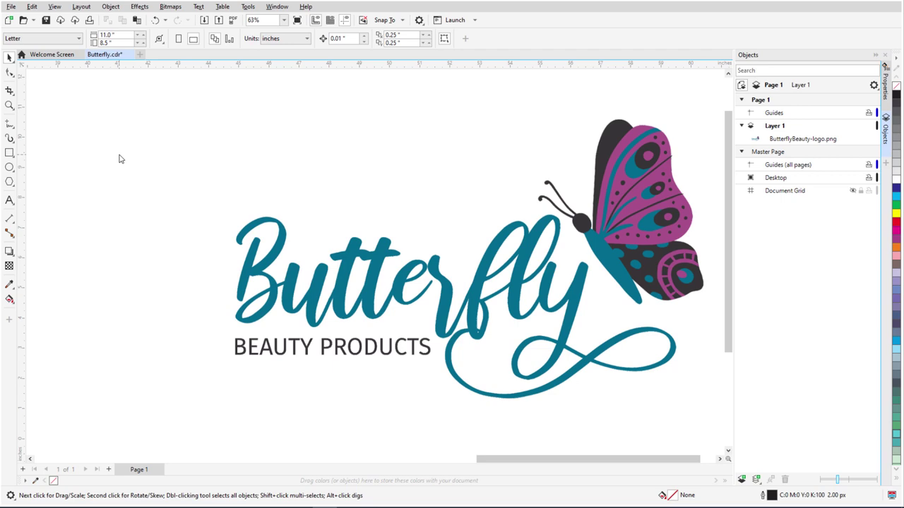
# Open Effects > Adjust > Replace Colors for the selected butterfly logo bitmap
pyautogui.click(314, 275)
pyautogui.click(139, 7)
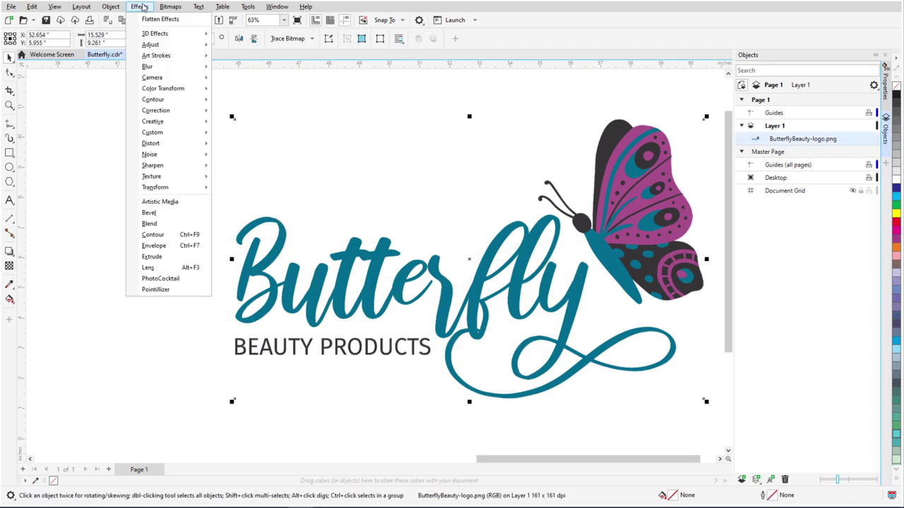
pyautogui.moveTo(171, 48)
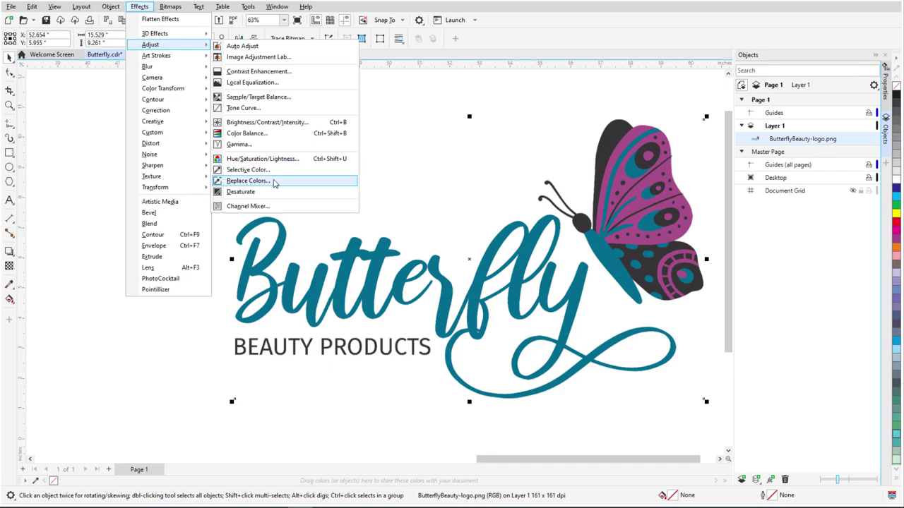
pyautogui.click(247, 181)
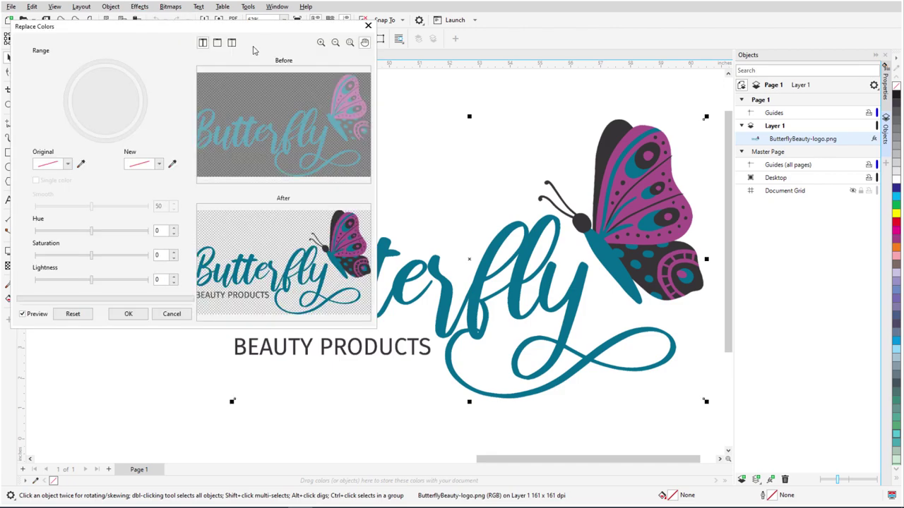
# Zoom in on the previews and pan to show the lettering and butterfly
pyautogui.click(320, 42)
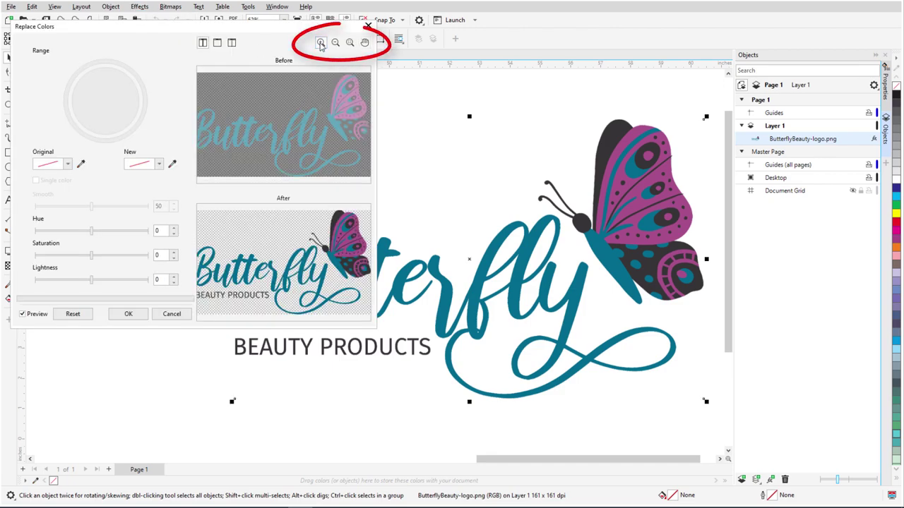
pyautogui.click(317, 113)
pyautogui.click(316, 113)
pyautogui.click(365, 42)
pyautogui.moveTo(355, 117)
pyautogui.mouseDown()
pyautogui.moveTo(312, 108)
pyautogui.moveTo(326, 134)
pyautogui.mouseUp()
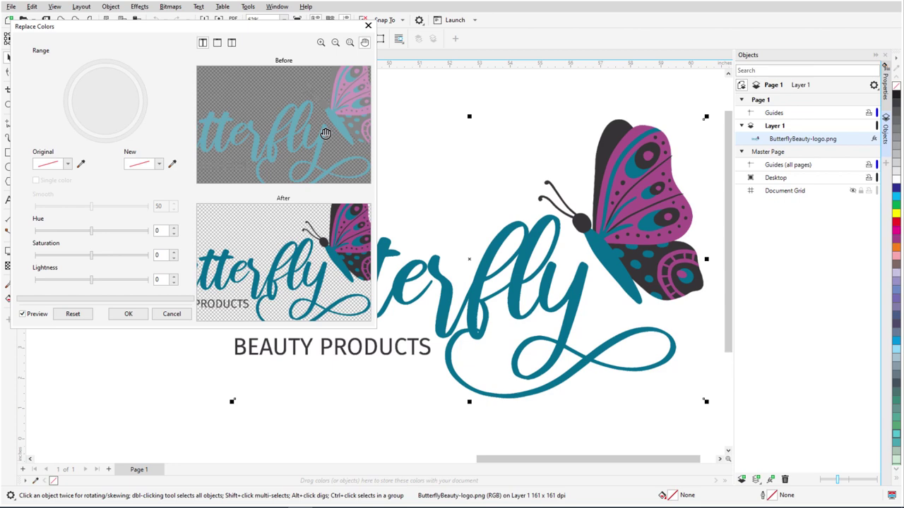
# Replace the logo's sampled teal with a magenta New colour using Single color, and apply it
pyautogui.click(81, 164)
pyautogui.click(381, 247)
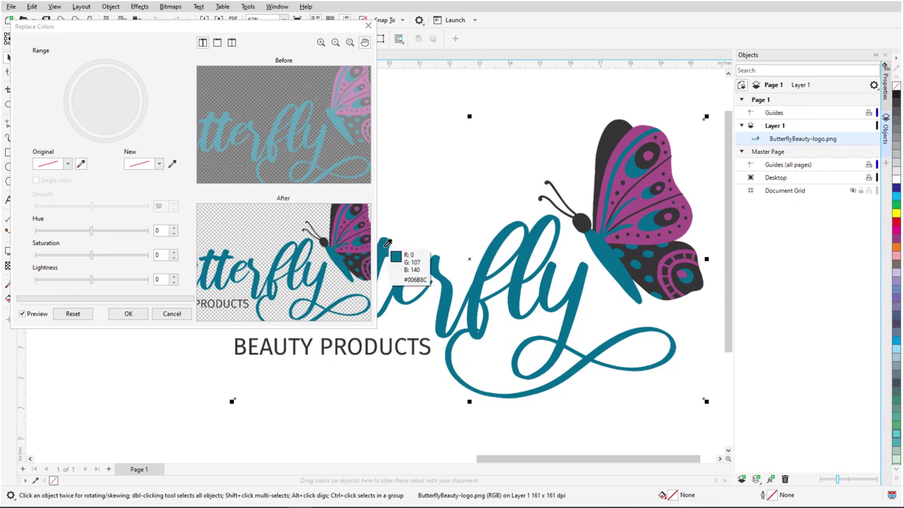
pyautogui.click(159, 164)
pyautogui.click(187, 284)
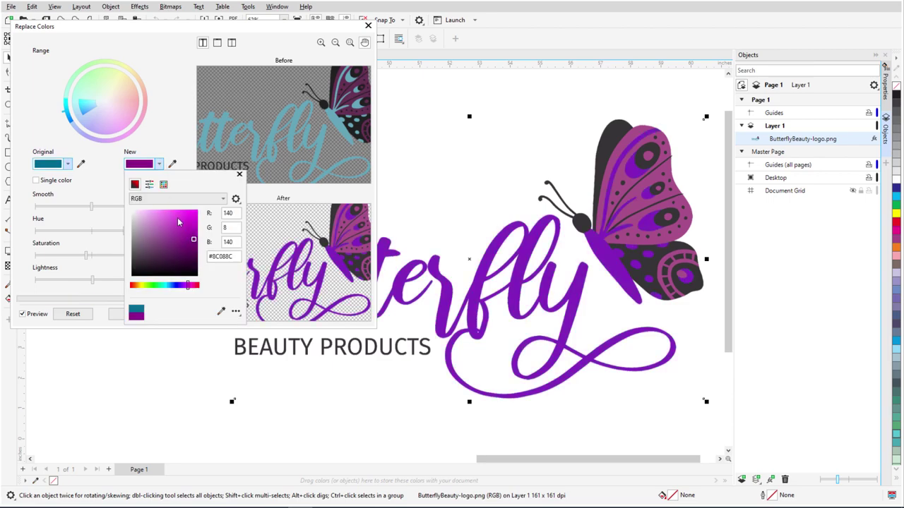
pyautogui.click(178, 219)
pyautogui.click(264, 196)
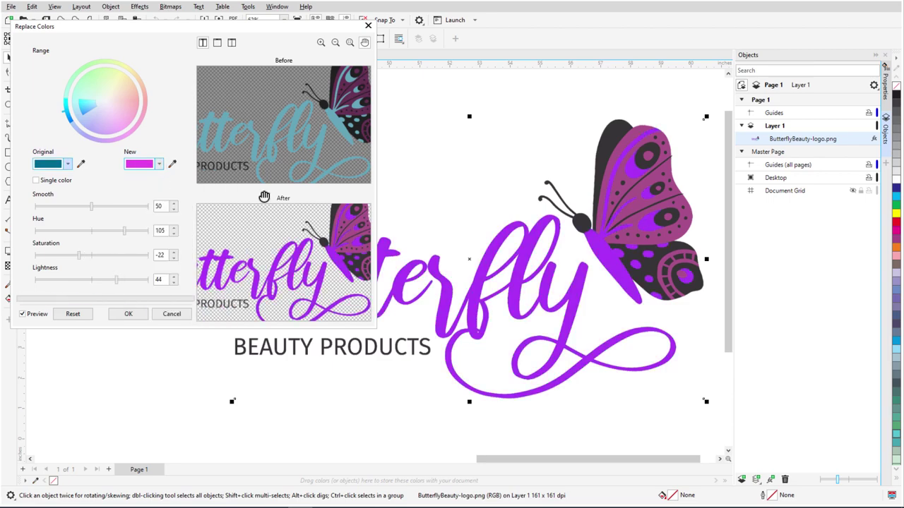
pyautogui.click(36, 181)
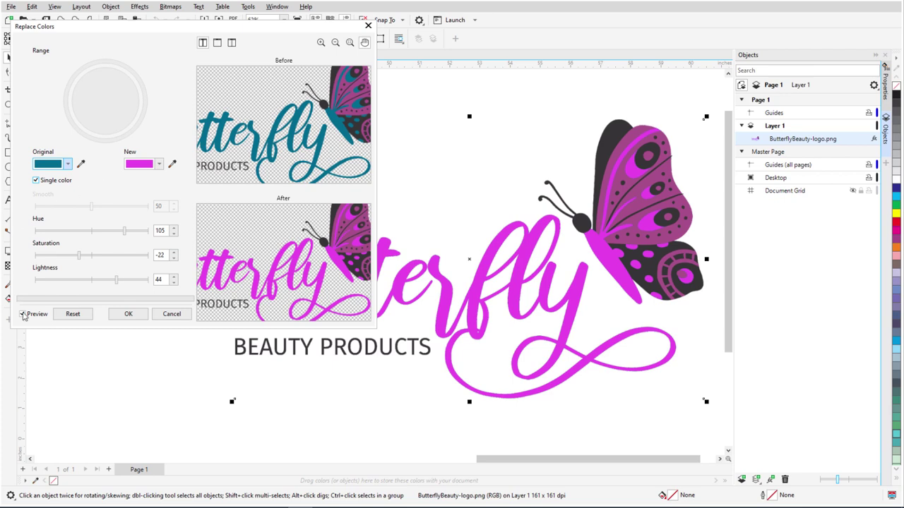
pyautogui.click(127, 315)
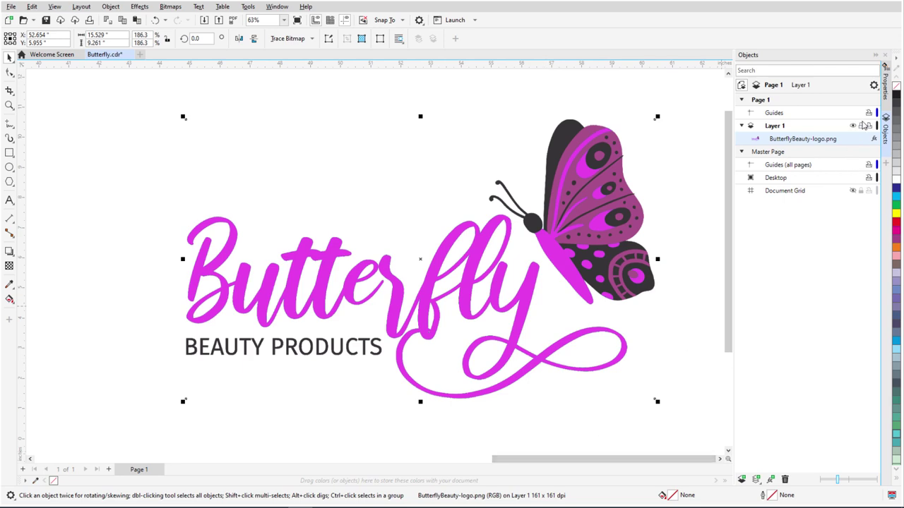
# Show the bitmap's effects in Properties and toggle Replace Colors to compare with the original teal
pyautogui.click(886, 100)
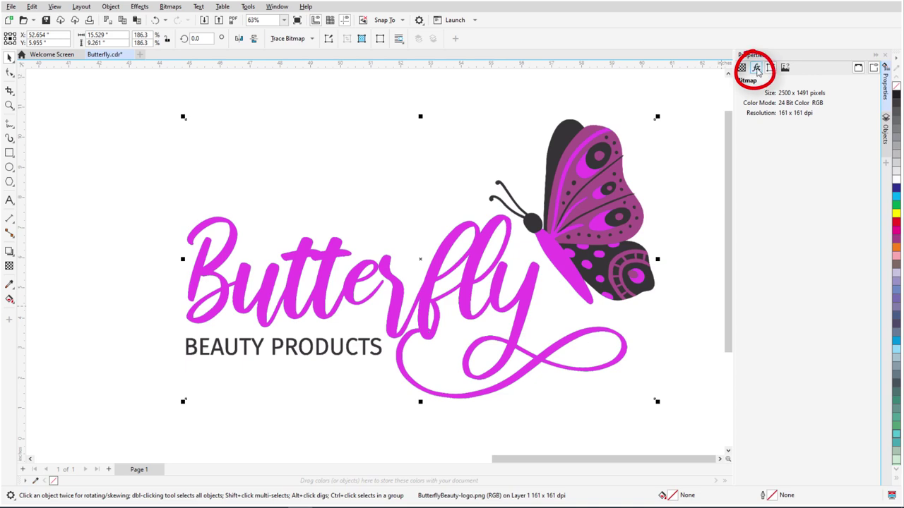
pyautogui.click(756, 67)
pyautogui.click(869, 99)
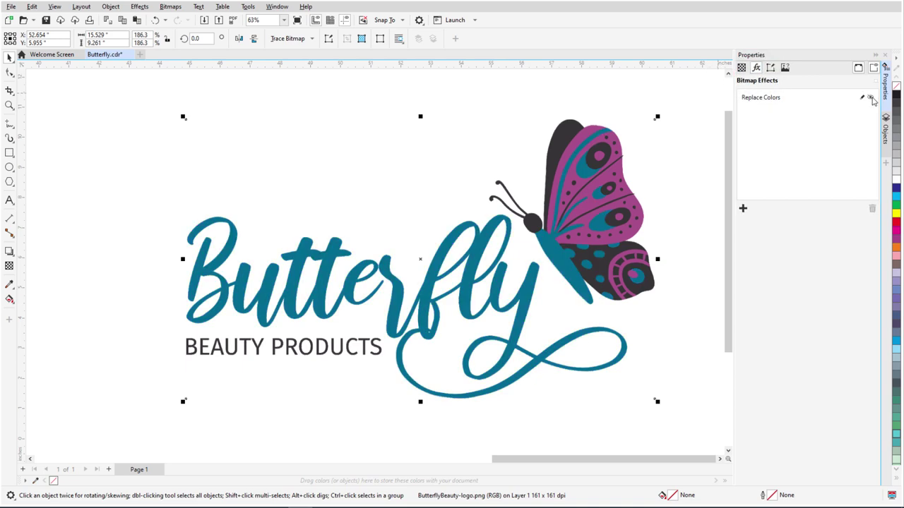
pyautogui.click(869, 99)
# Edit the Replace Colors effect so the New colour is green instead of magenta
pyautogui.click(862, 99)
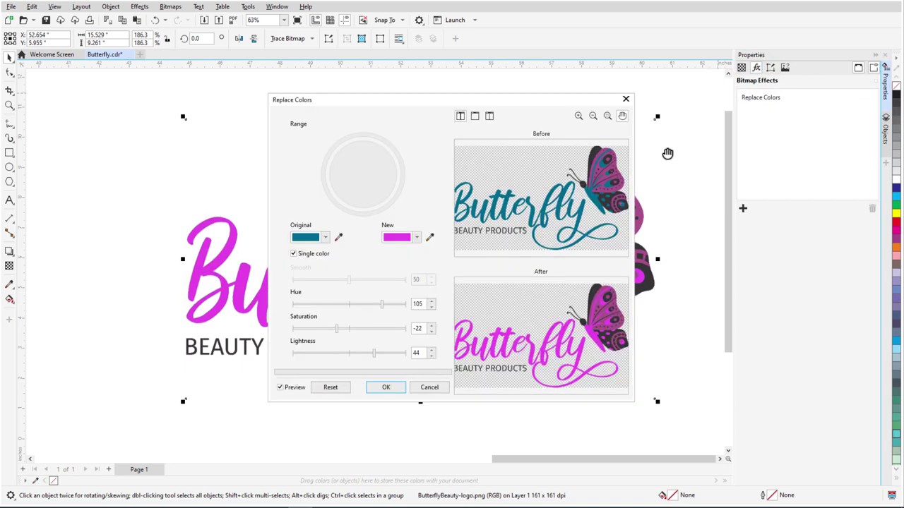
pyautogui.click(417, 237)
pyautogui.click(415, 359)
pyautogui.click(445, 241)
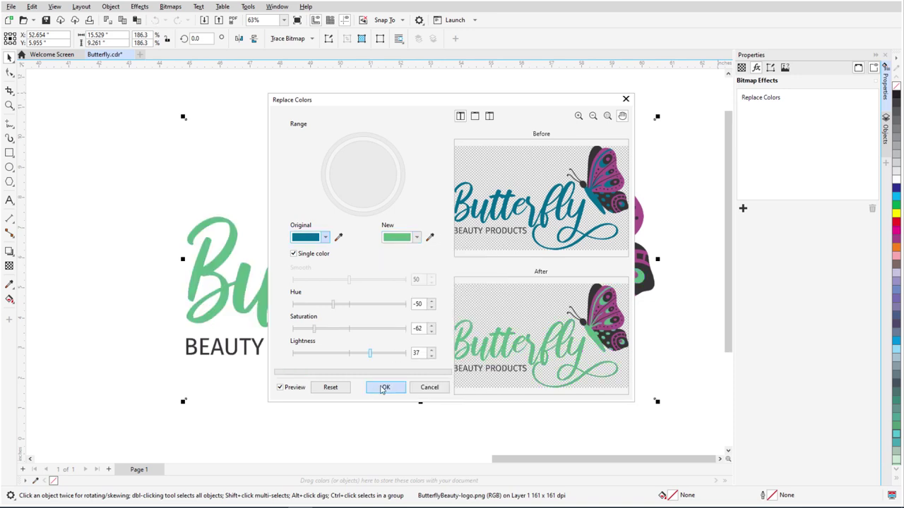
pyautogui.click(381, 387)
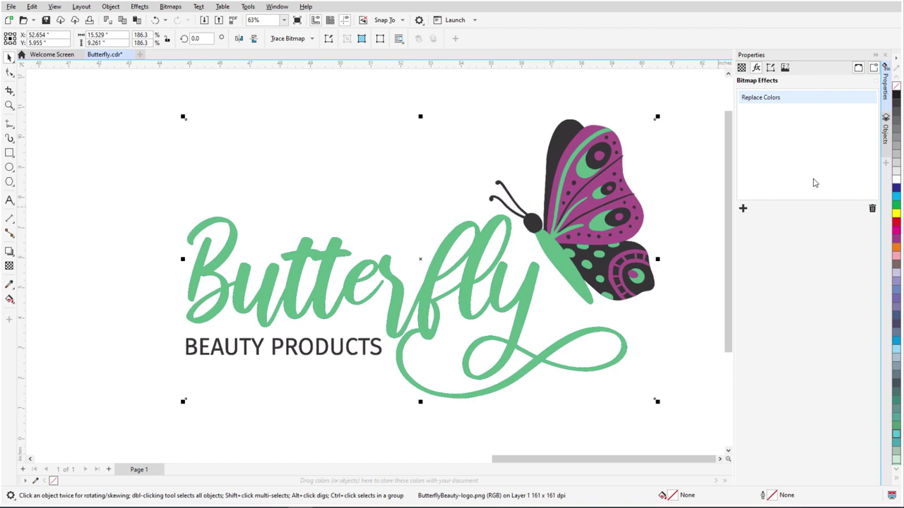
pyautogui.click(743, 208)
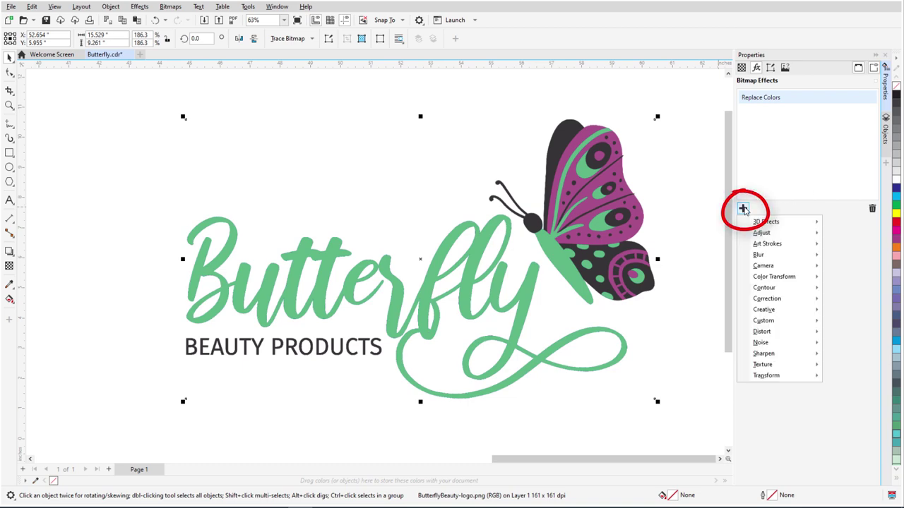
pyautogui.moveTo(756, 233)
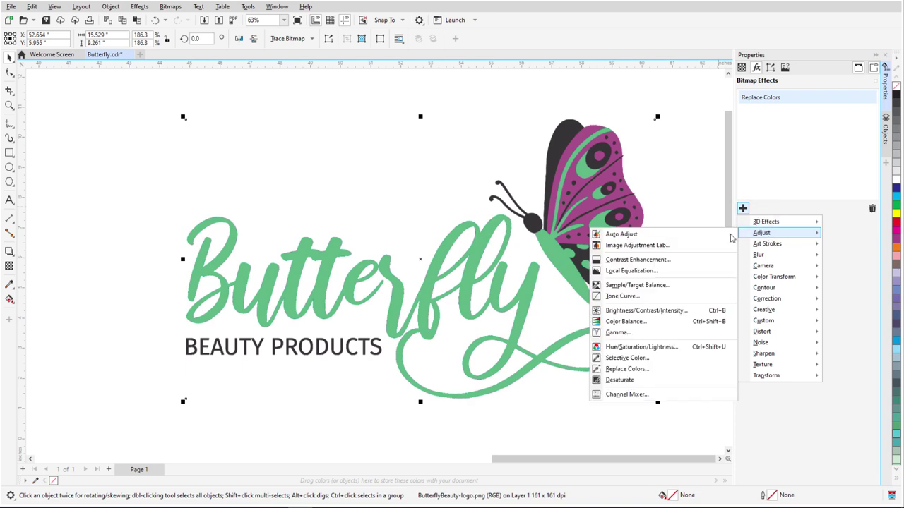
pyautogui.click(669, 430)
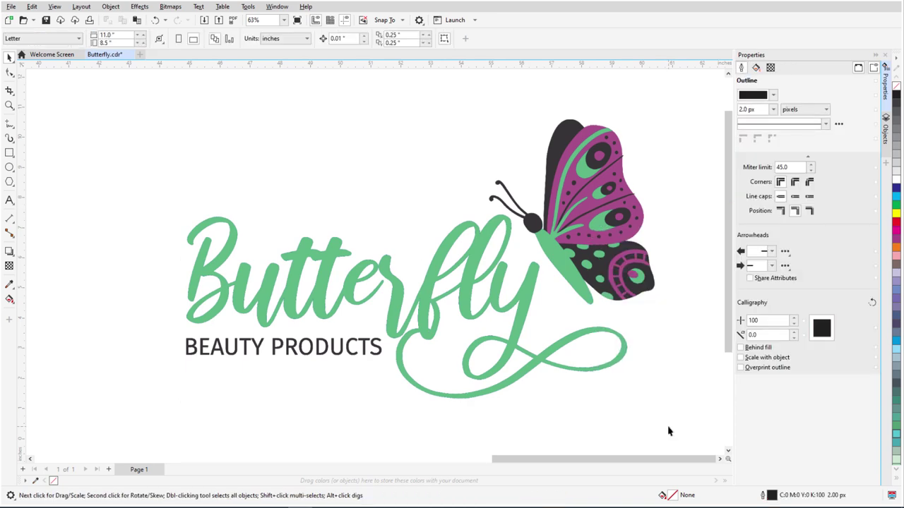